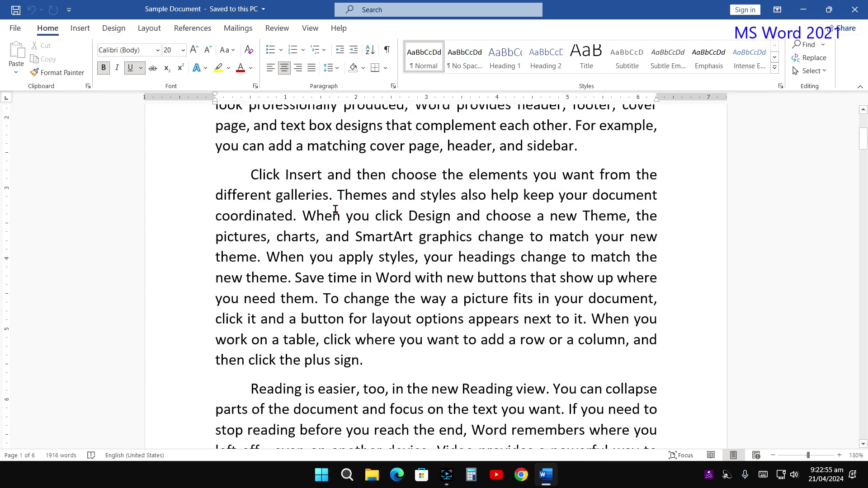
Change the font of the first body paragraph, starting "Video provides", to Arial.
scroll(335, 209, "down", 12)
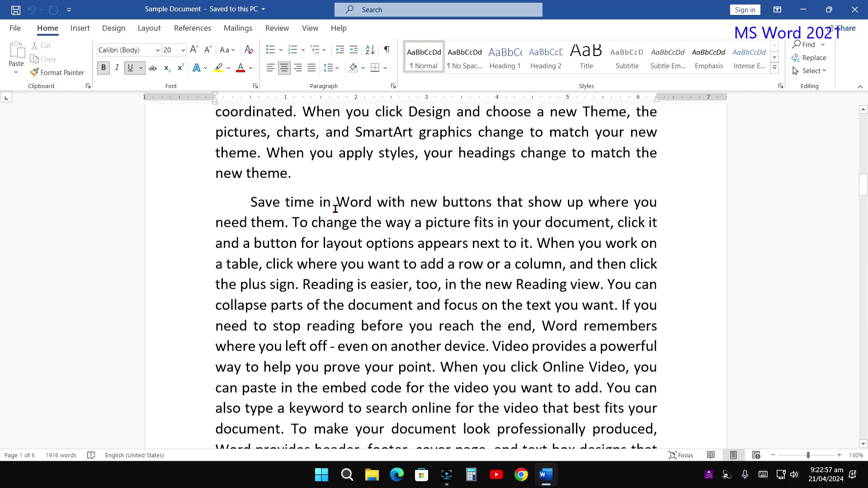
scroll(335, 208, "up", 15)
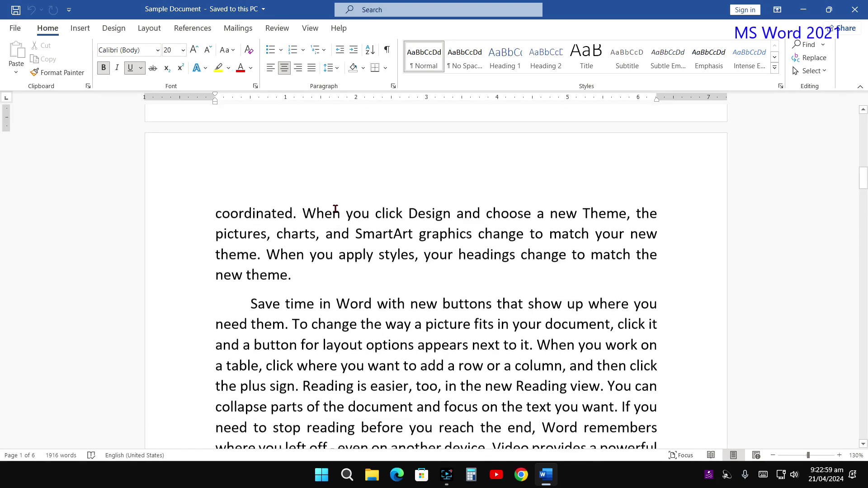
scroll(335, 209, "up", 10)
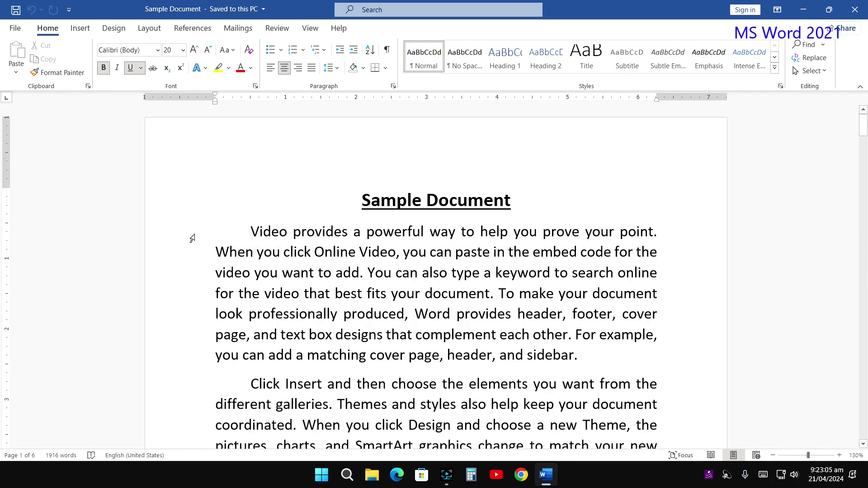
left_click_drag(193, 238, 204, 361)
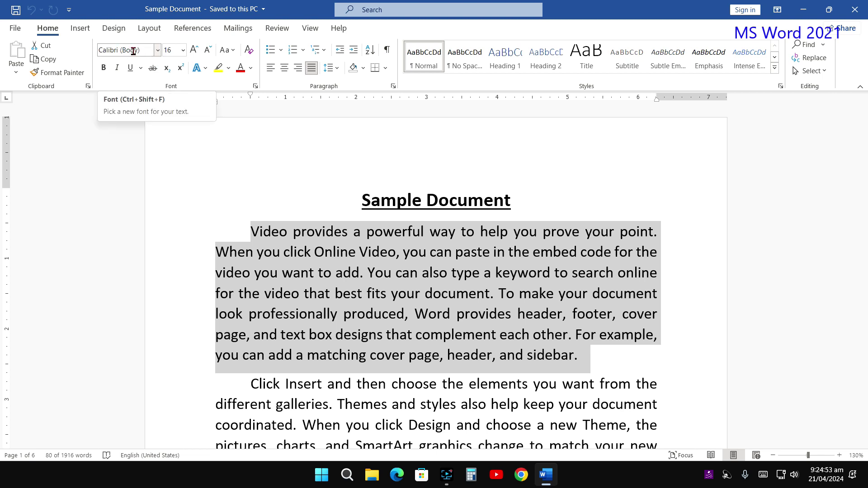
left_click(158, 50)
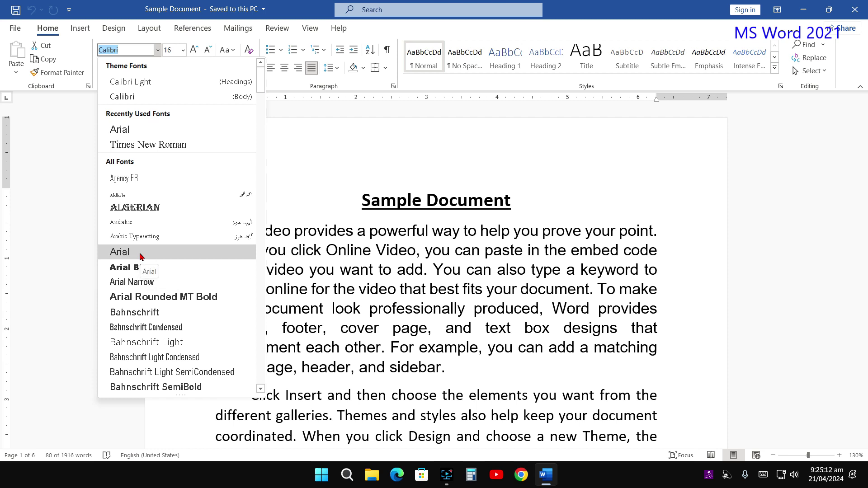
scroll(140, 256, "down", 2)
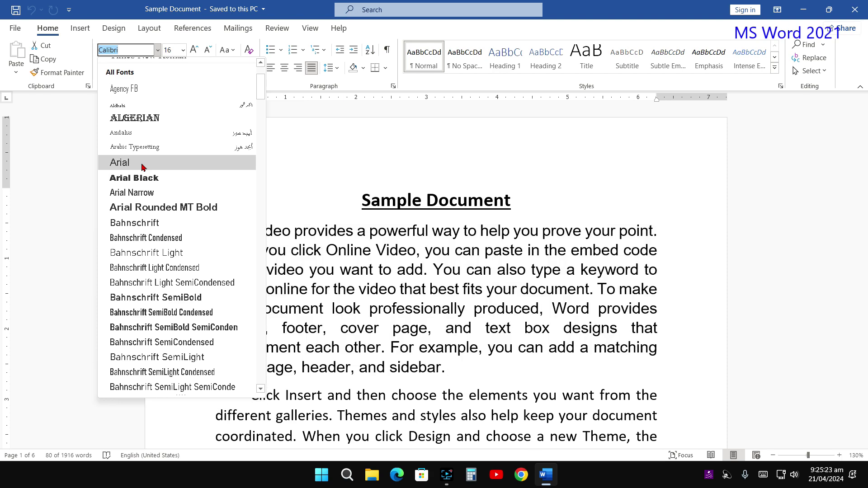
left_click(140, 168)
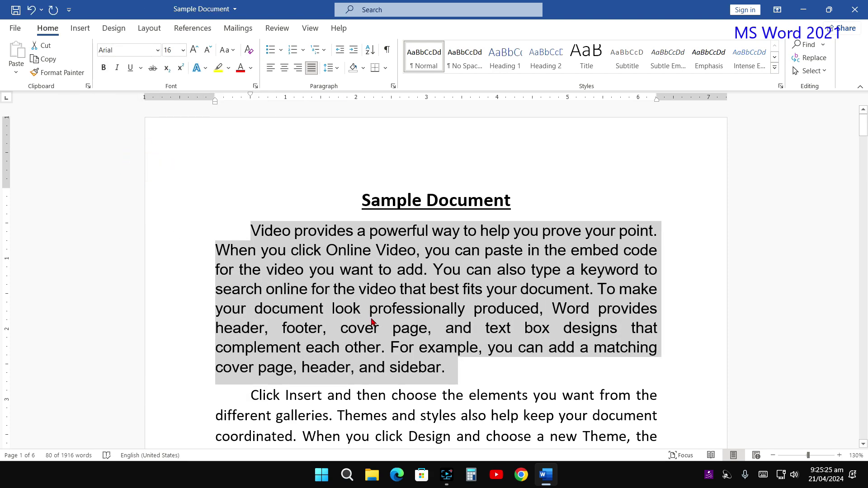
left_click(317, 307)
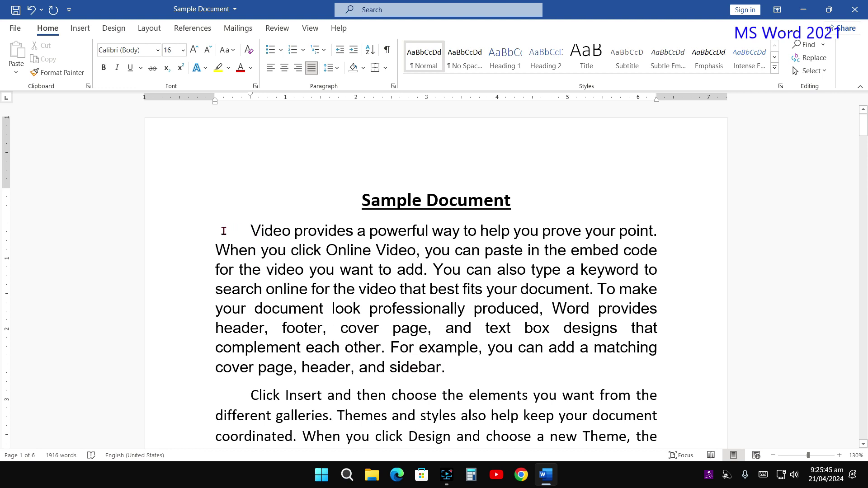
Set the first body paragraph's font size to 10, followed by 12.
left_click_drag(189, 232, 201, 362)
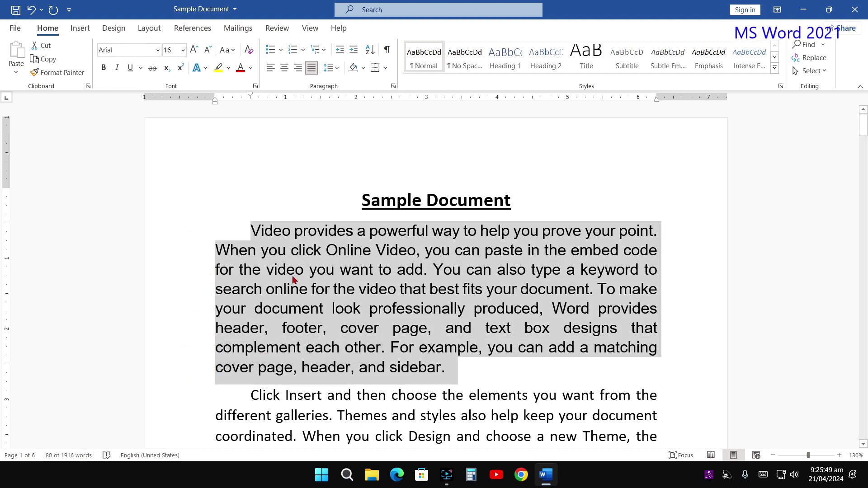
left_click(184, 50)
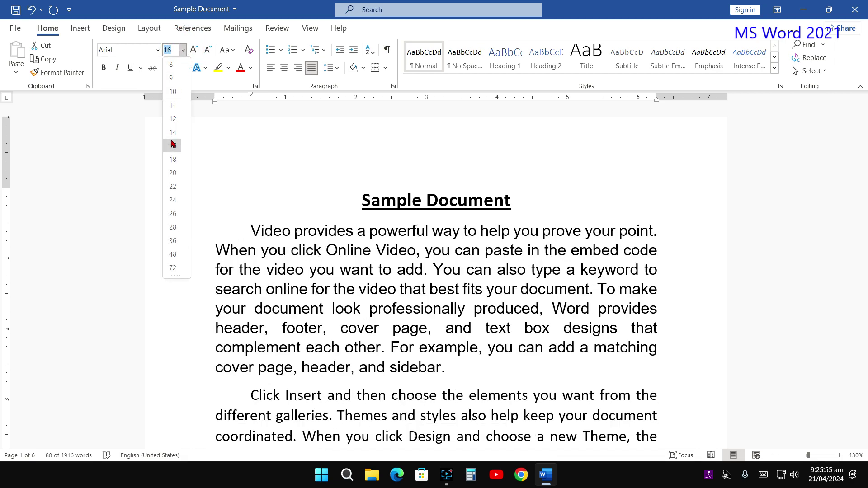
left_click(172, 94)
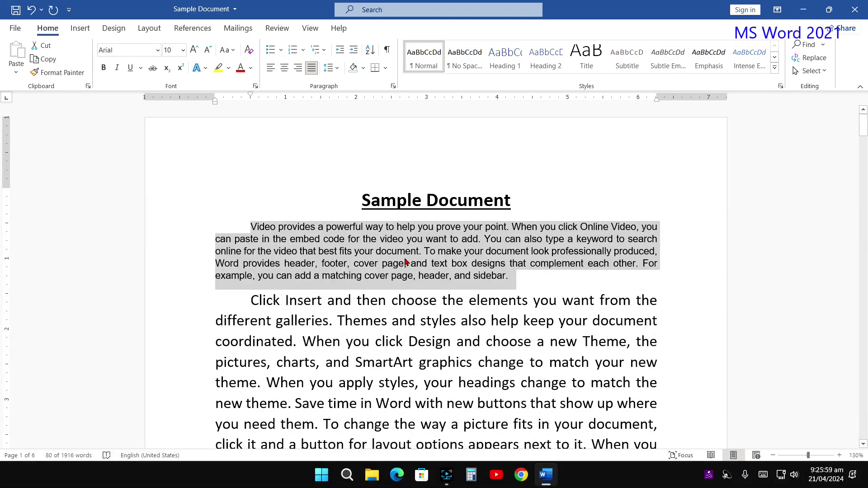
left_click(183, 52)
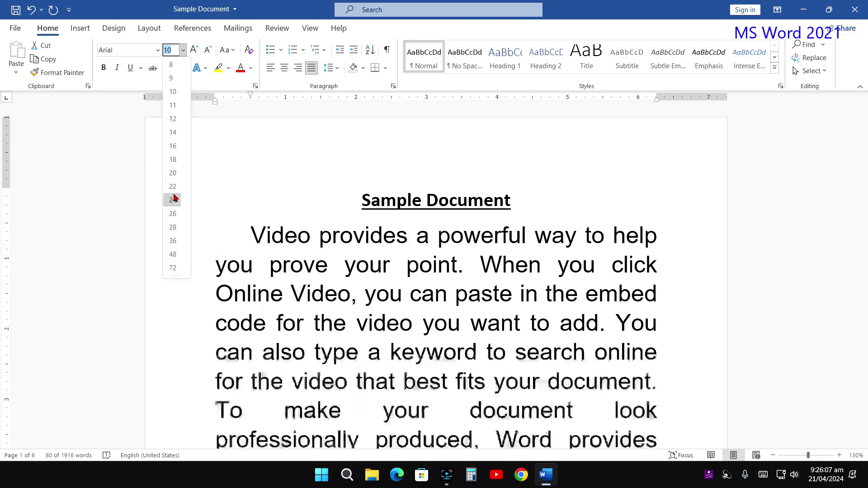
left_click(172, 118)
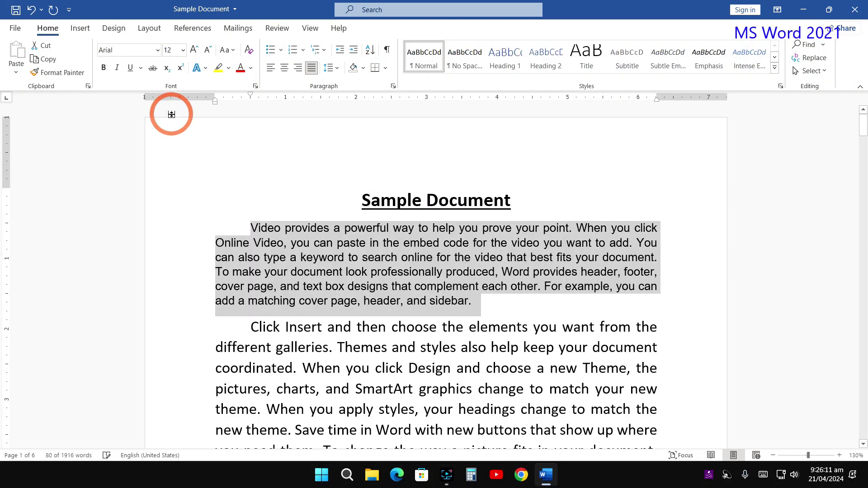
Increase the first body paragraph's font size in increments up to 18.
left_click(195, 49)
left_click(194, 50)
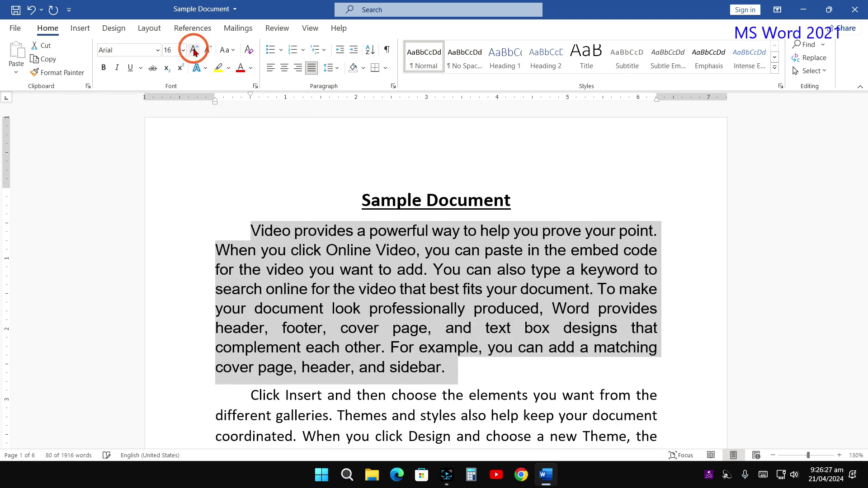
left_click(195, 50)
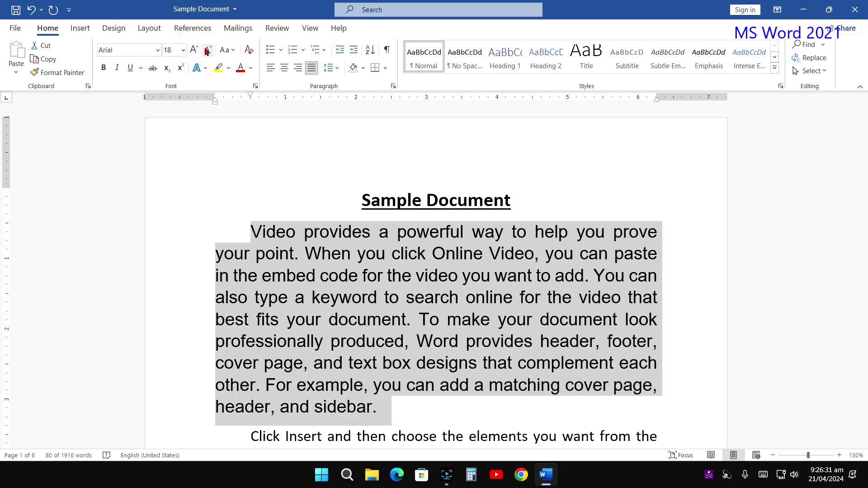
Decrease the first body paragraph's font size in increments down to 11.
left_click(207, 49)
left_click(207, 50)
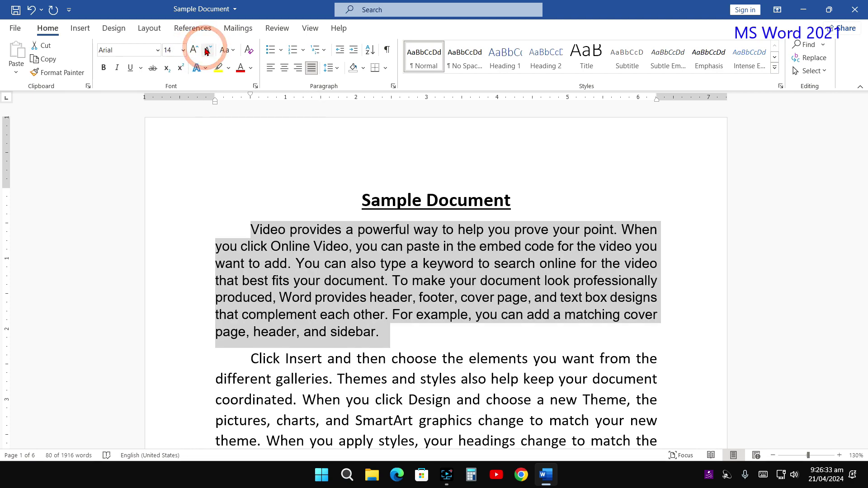
left_click(207, 50)
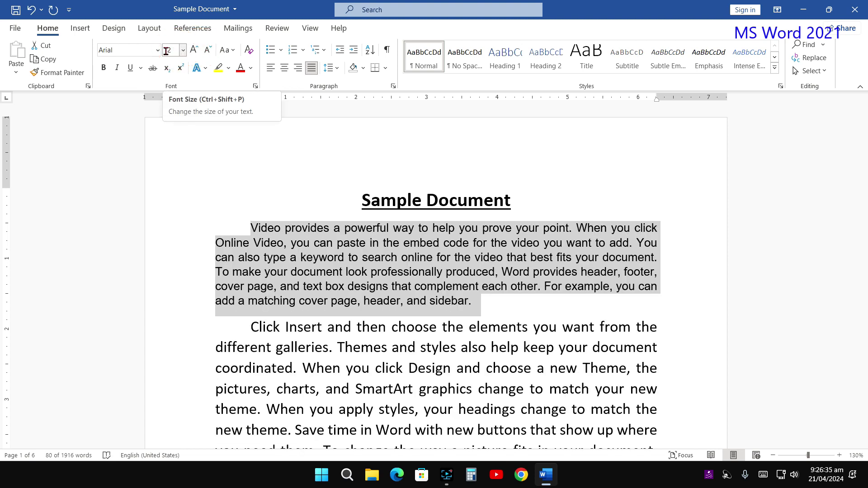
left_click(208, 51)
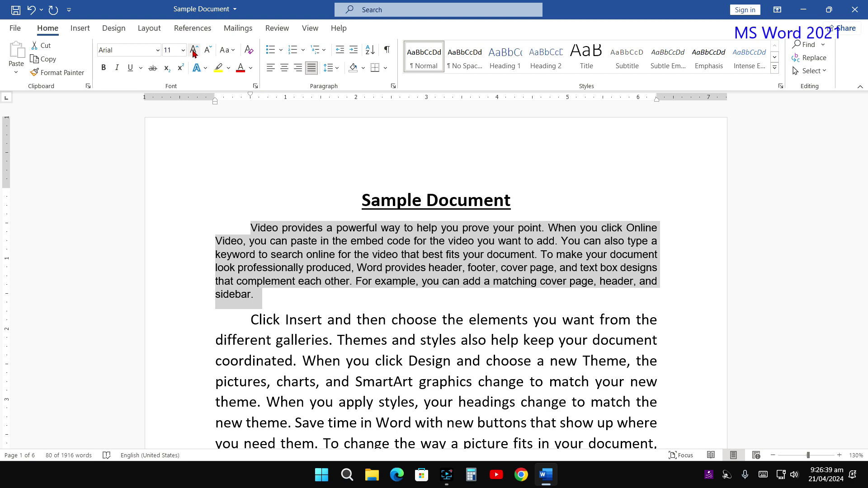
Grow the first body paragraph's font size to 16 and shrink it one increment to 14.
left_click(193, 53)
left_click(194, 53)
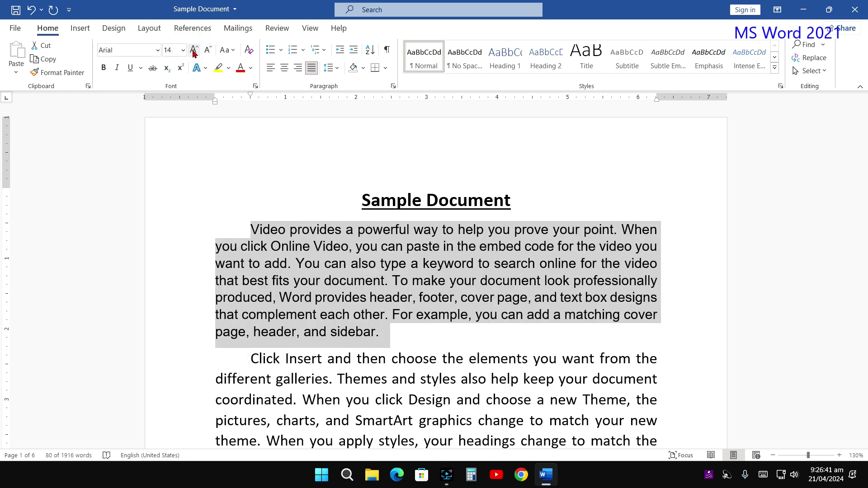
left_click(194, 53)
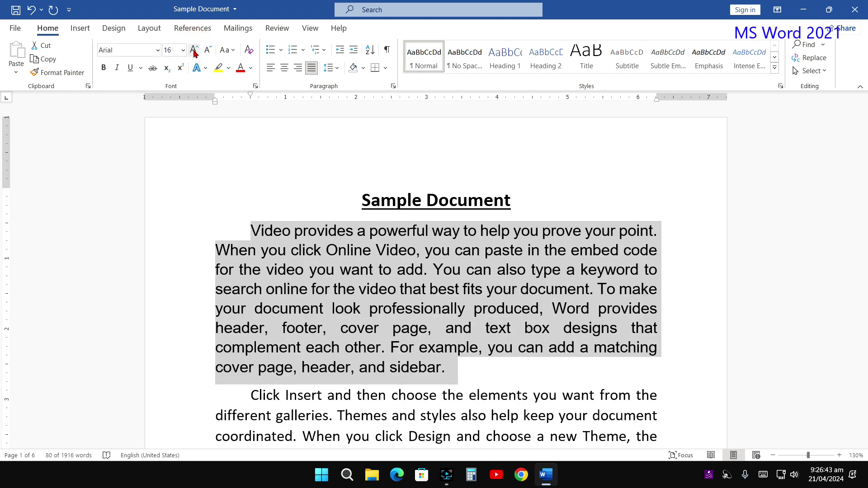
left_click(207, 50)
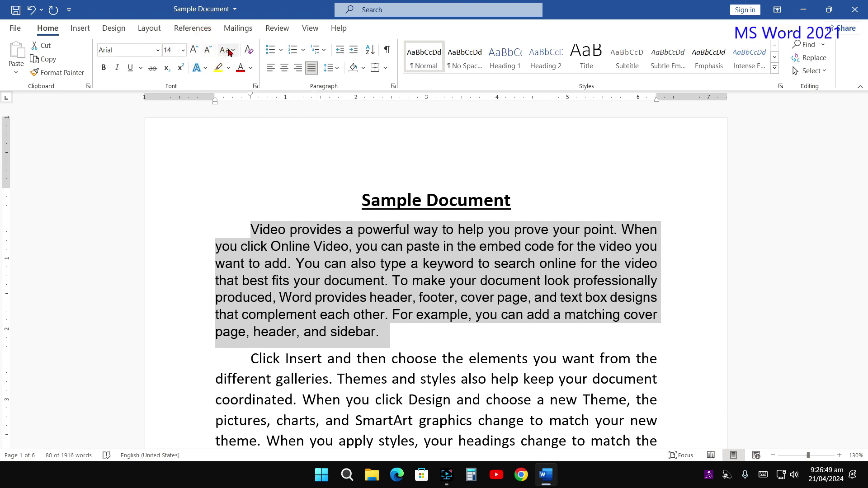
Apply Sentence case to the first body paragraph, followed by lowercase.
left_click(228, 50)
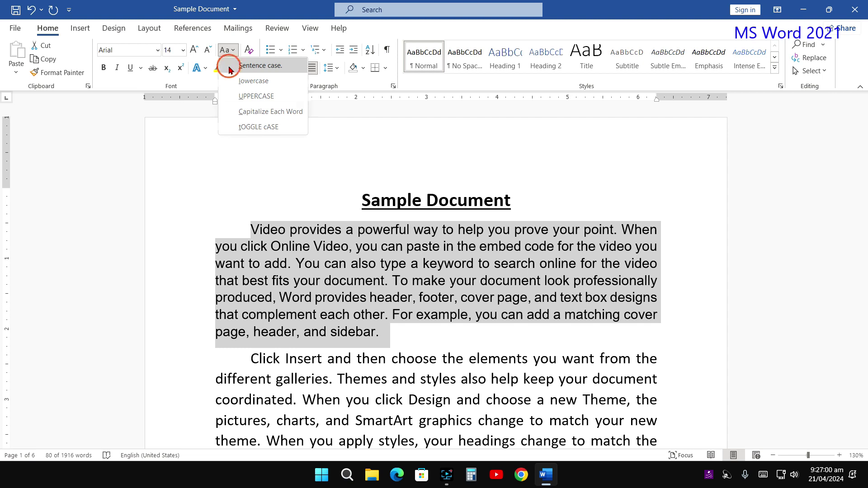
left_click(229, 67)
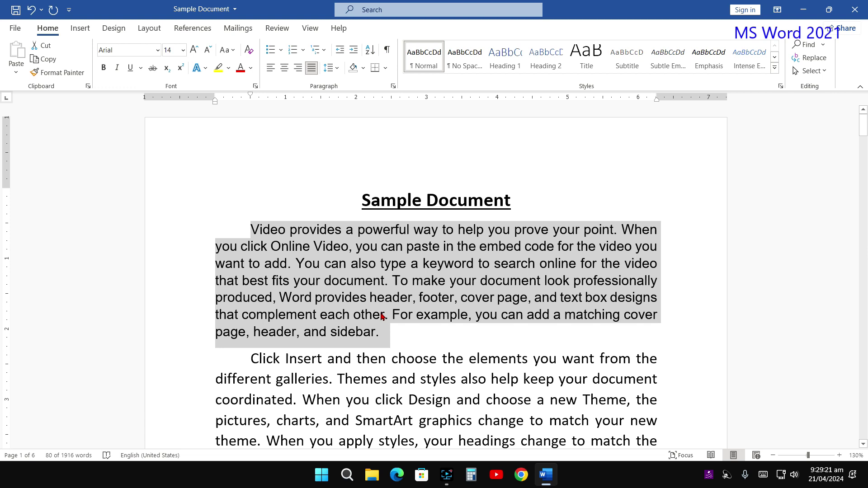
left_click(226, 50)
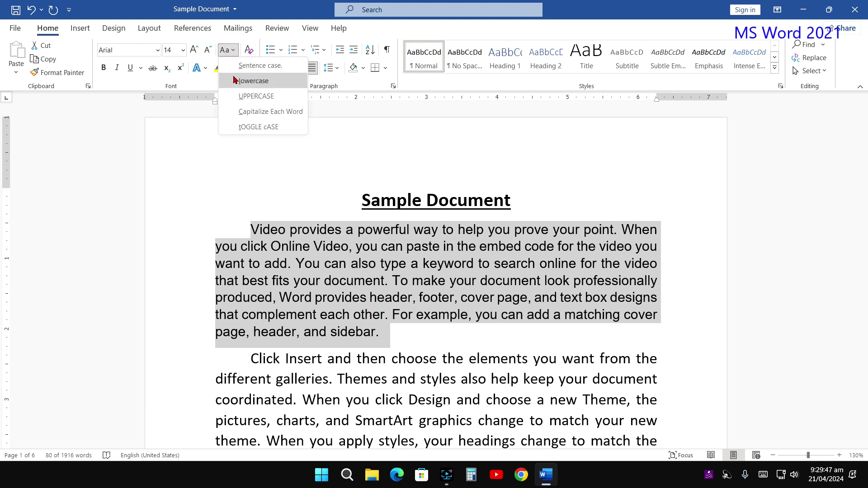
left_click(251, 81)
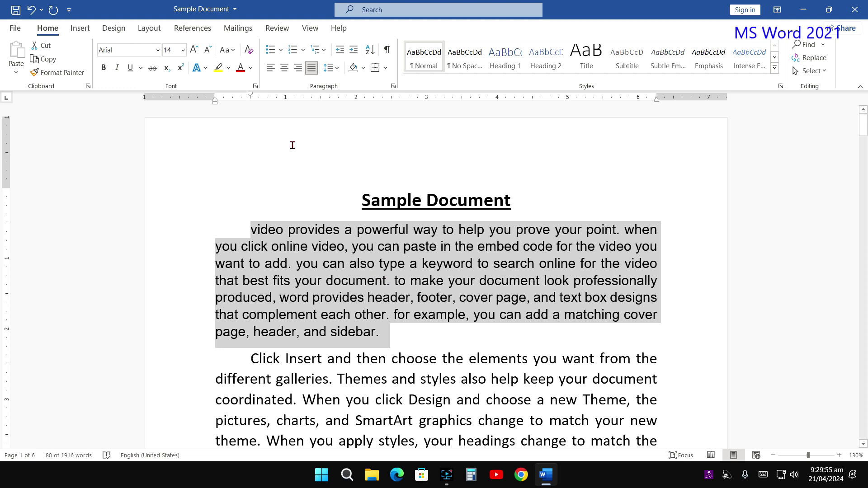
Convert the first body paragraph to UPPERCASE, followed by Capitalize Each Word.
left_click(229, 50)
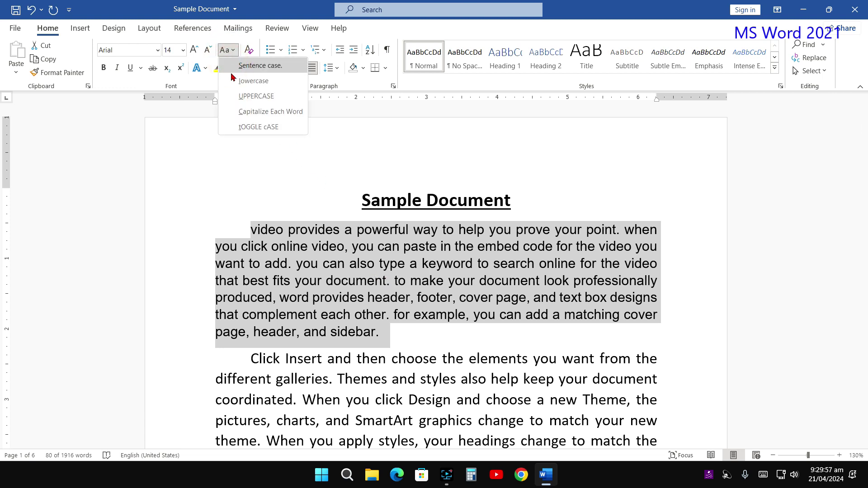
left_click(239, 96)
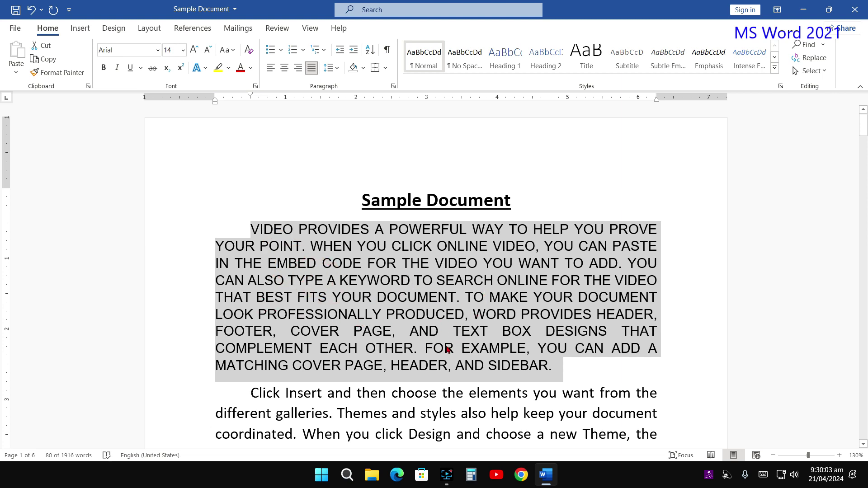
left_click(228, 49)
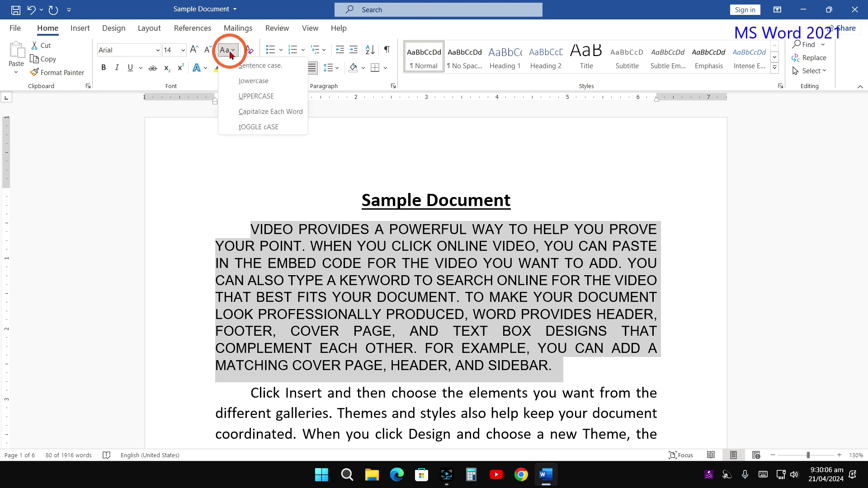
left_click(244, 112)
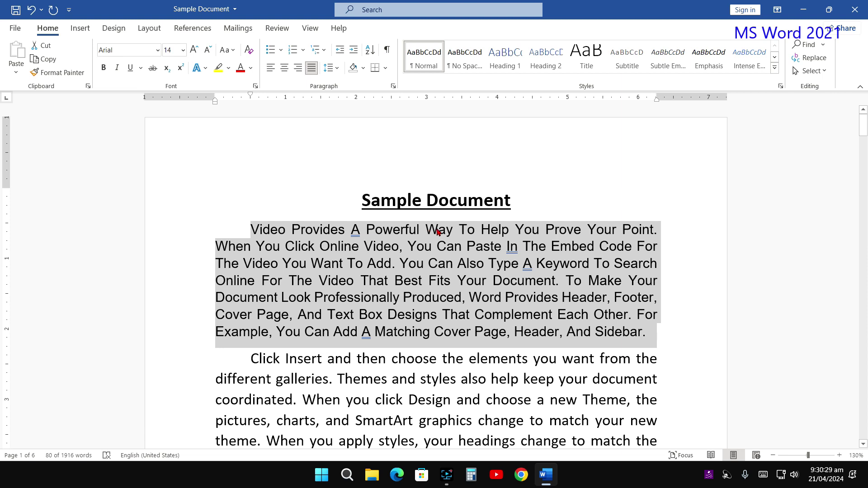
Apply tOGGLE cASE to the first body paragraph, and switch it back to Capitalize Each Word.
left_click(228, 50)
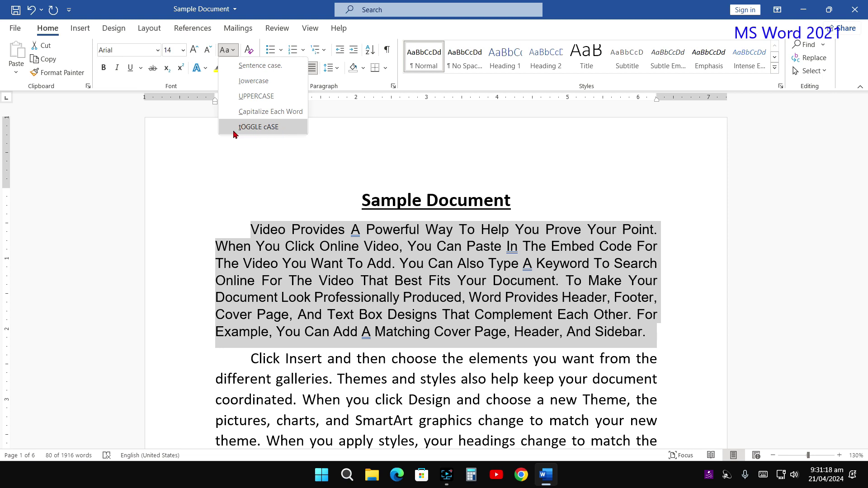
left_click(248, 130)
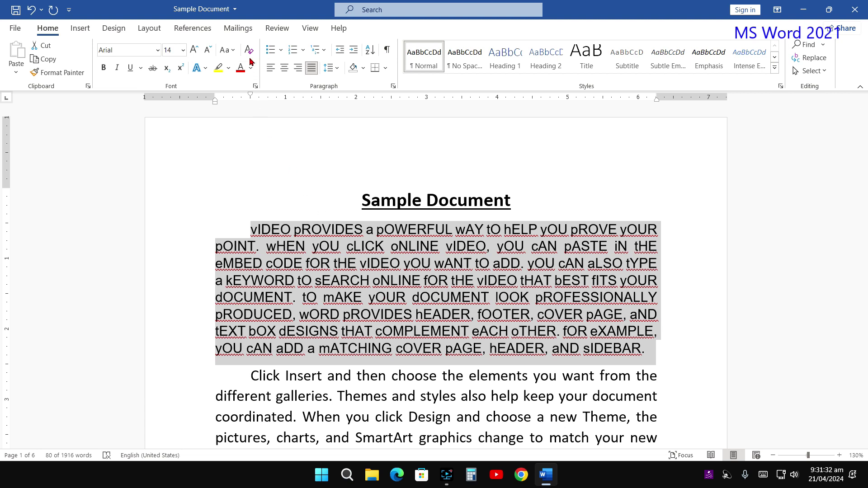
left_click(223, 52)
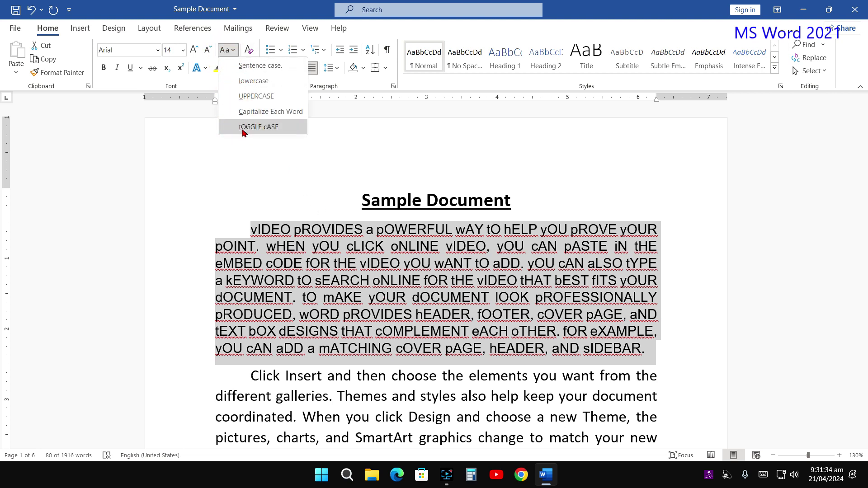
left_click(253, 112)
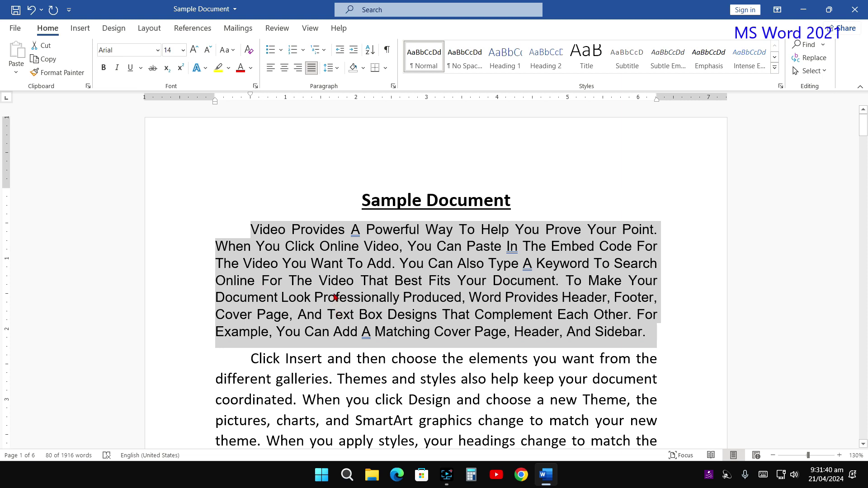
Apply the Arial Black font to "charts, and SmartArt graphics … your headings" in the second body paragraph.
key("F11")
scroll(344, 289, "down", 3)
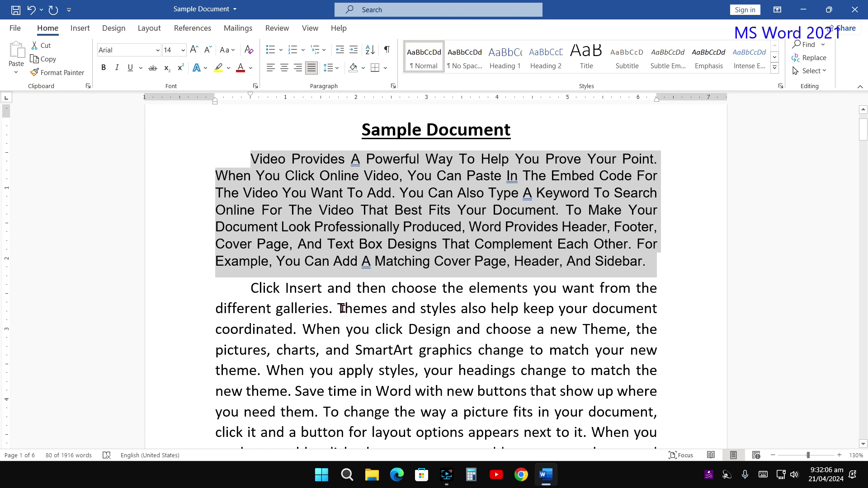
left_click_drag(341, 309, 473, 351)
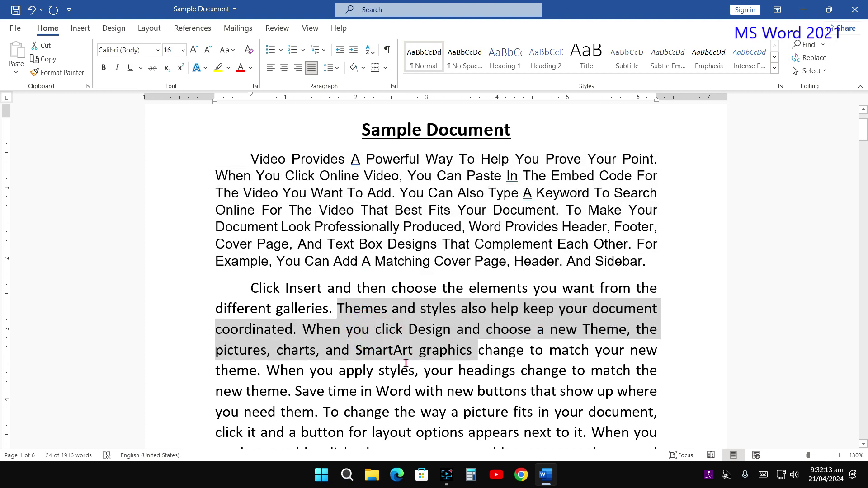
left_click_drag(268, 371, 571, 372)
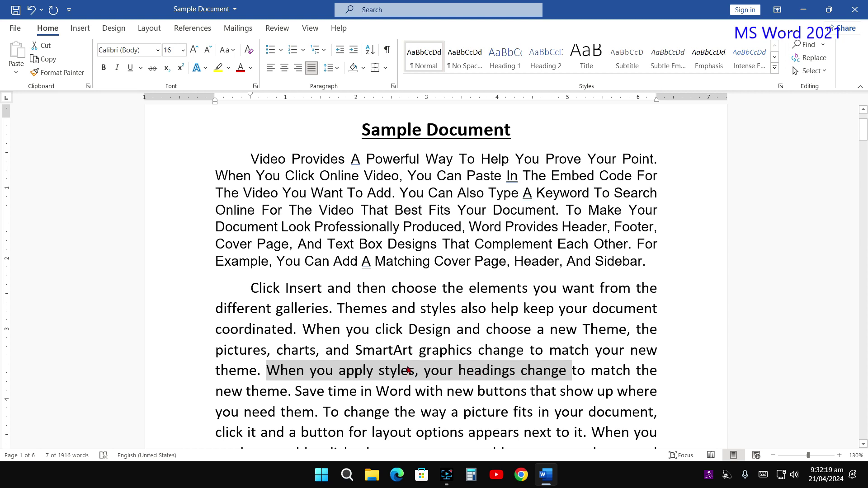
left_click_drag(277, 350, 516, 377)
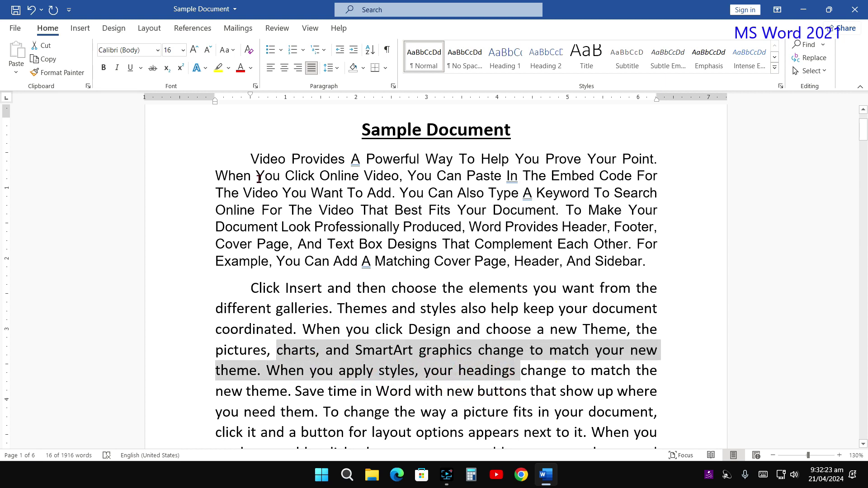
left_click(182, 50)
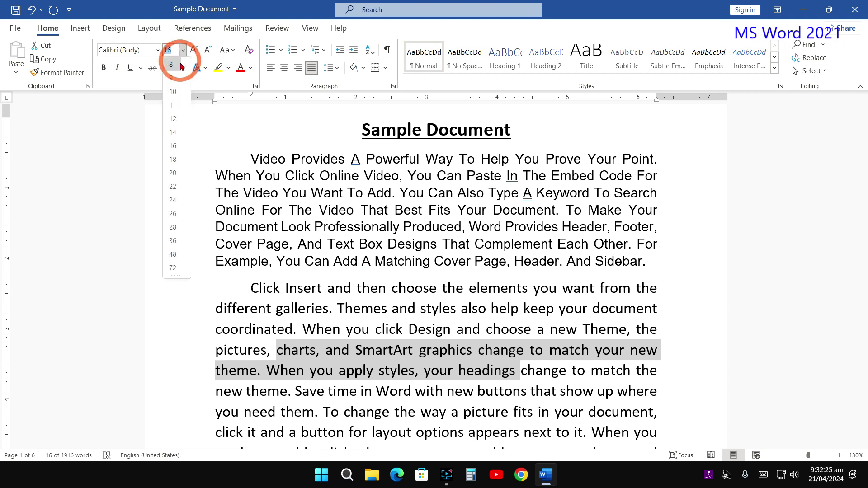
left_click(158, 52)
left_click(157, 51)
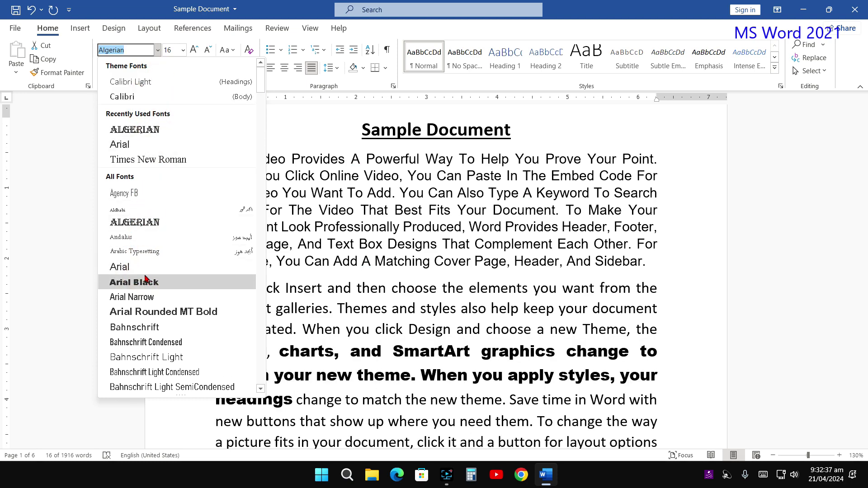
left_click(144, 284)
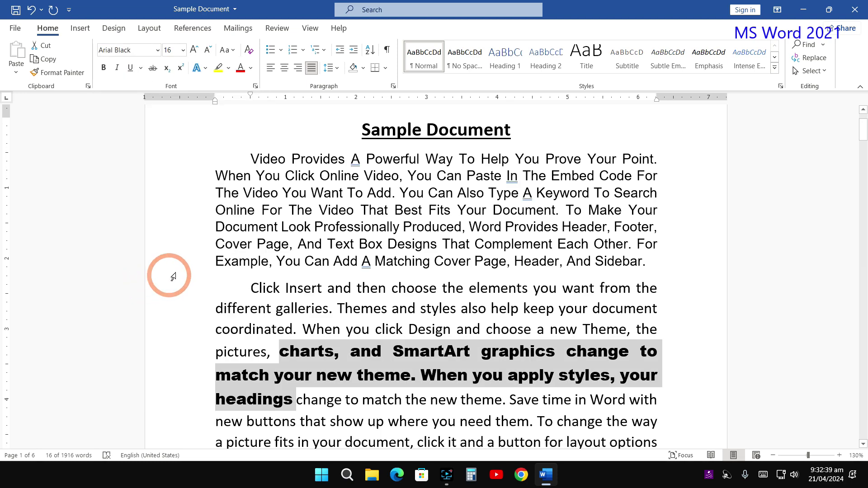
Shrink the Arial Black passage in the second body paragraph to font size 14.
left_click(208, 50)
left_click(227, 50)
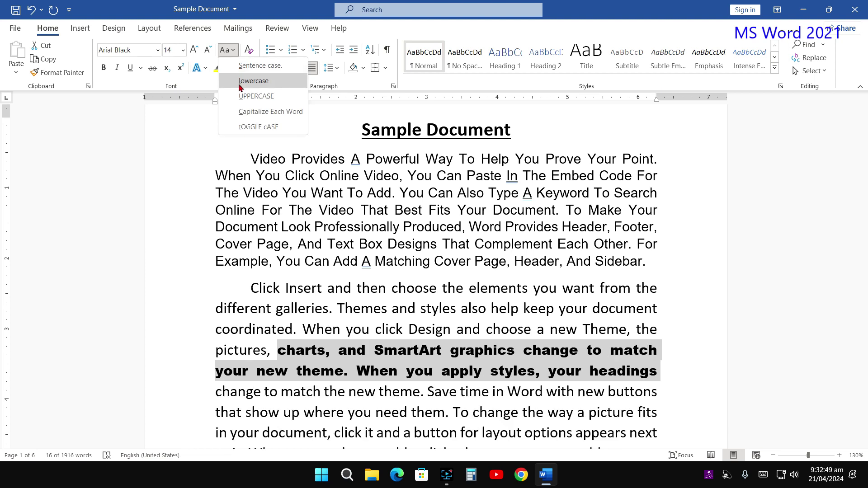
left_click(105, 81)
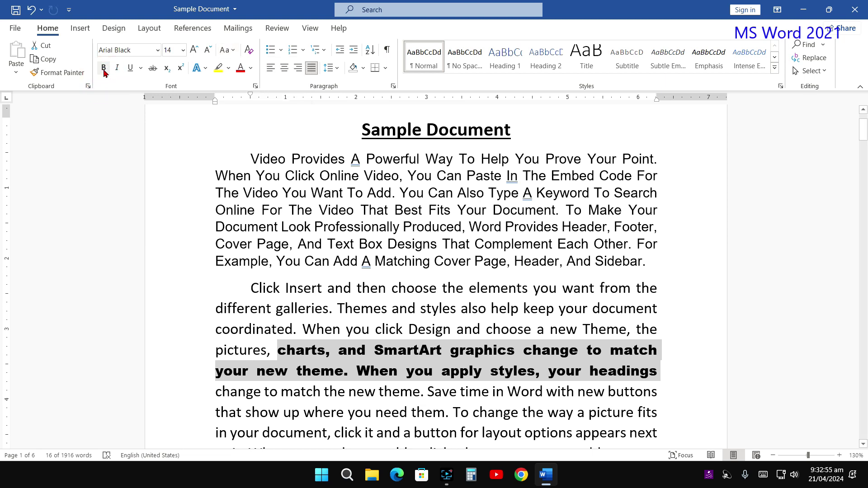
Switch bold on and off for "For The Video … Text Box" in the first body paragraph, and do the same with italic.
left_click(103, 69)
left_click_drag(263, 209, 387, 247)
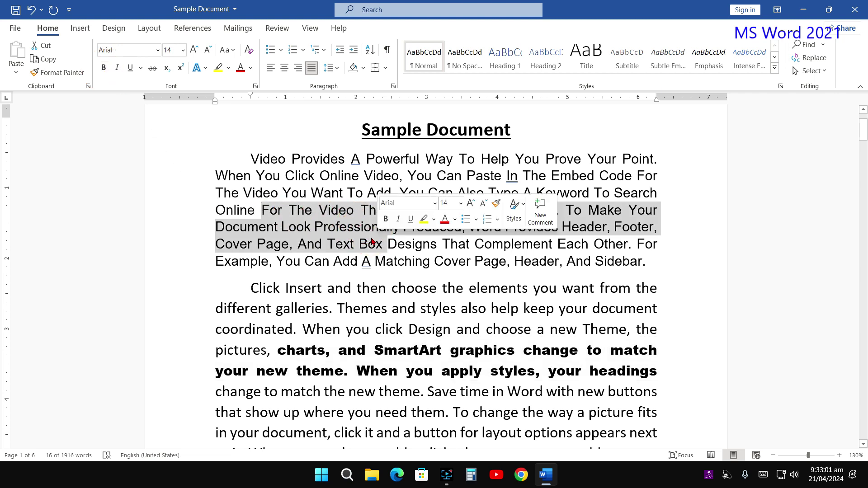
left_click(103, 68)
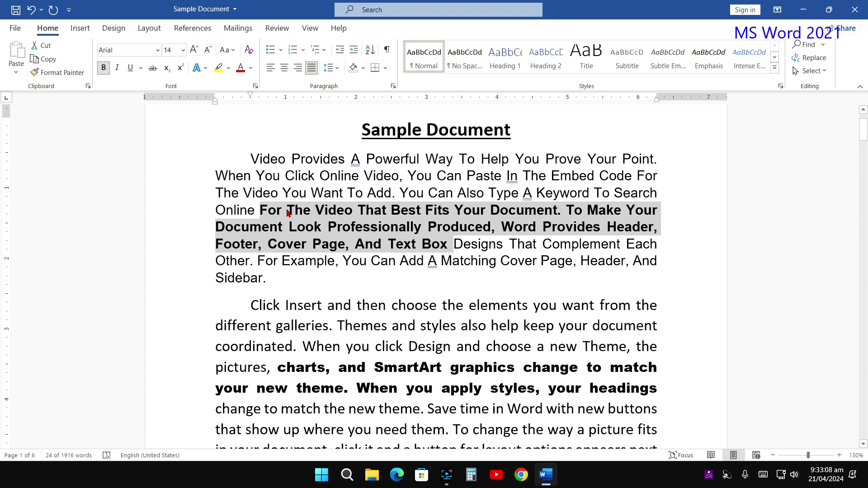
left_click(103, 71)
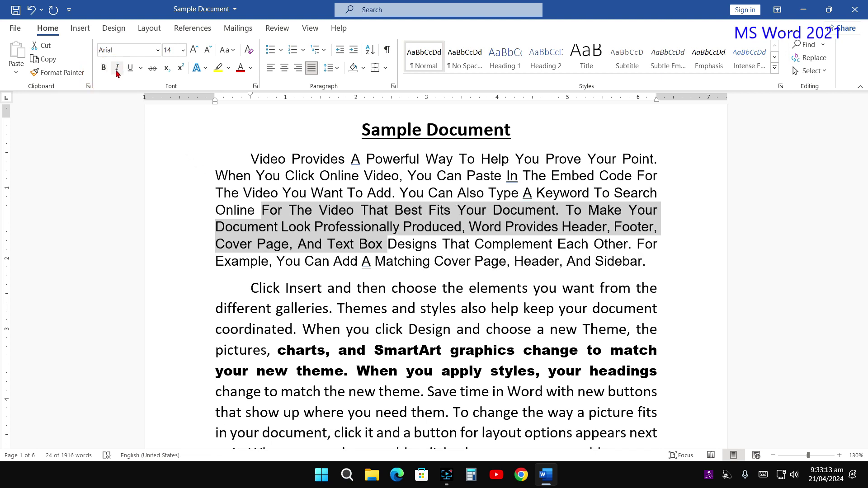
left_click(116, 68)
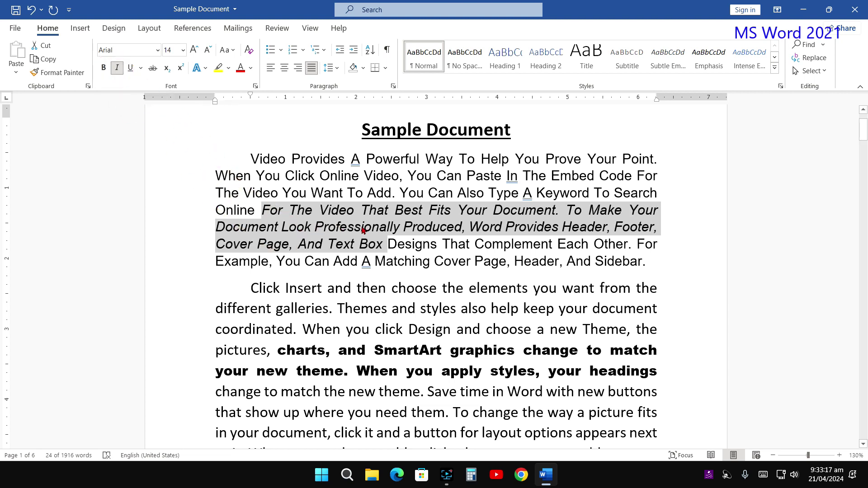
left_click(117, 68)
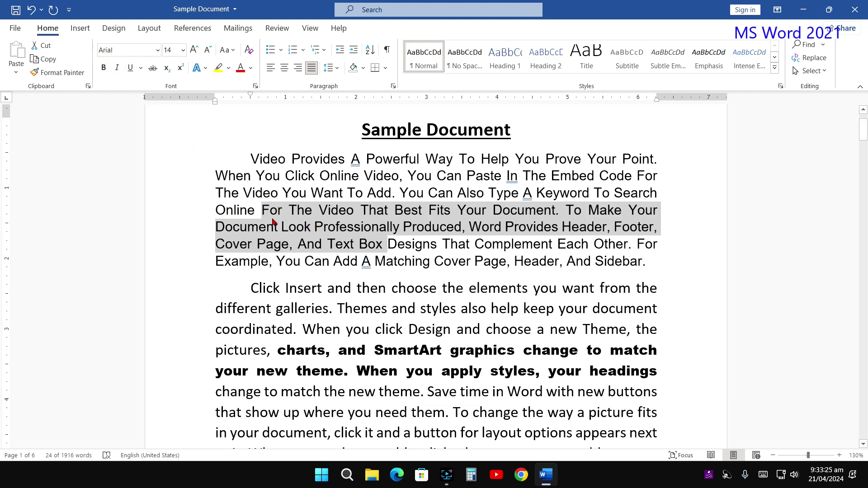
Underline "For The Video … Text Box" in the first body paragraph, trying thick and wavy styles before settling on a single line.
left_click(130, 69)
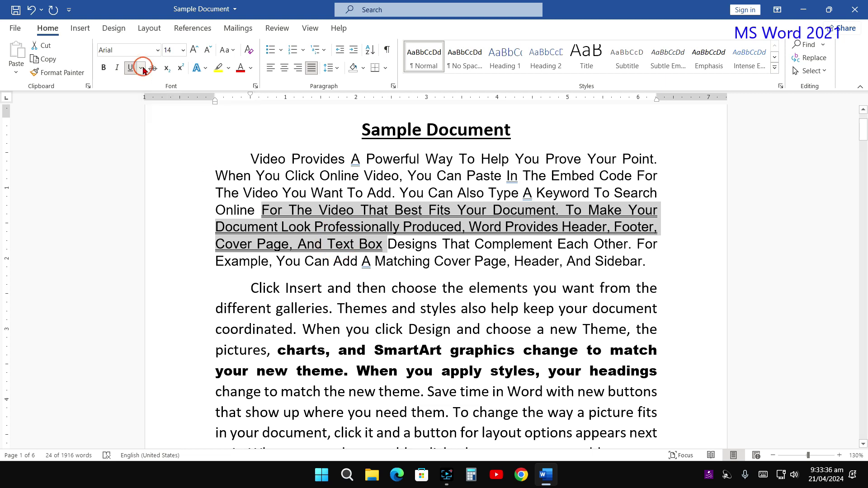
left_click(142, 68)
left_click(155, 111)
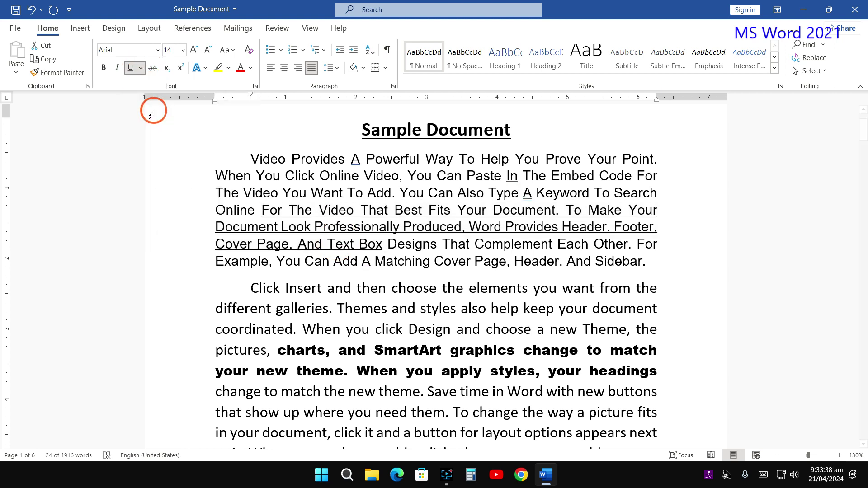
left_click(141, 67)
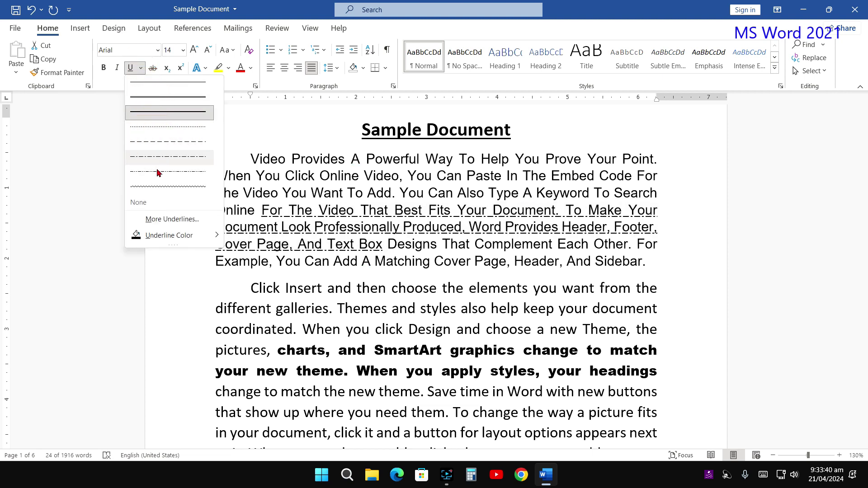
left_click(155, 186)
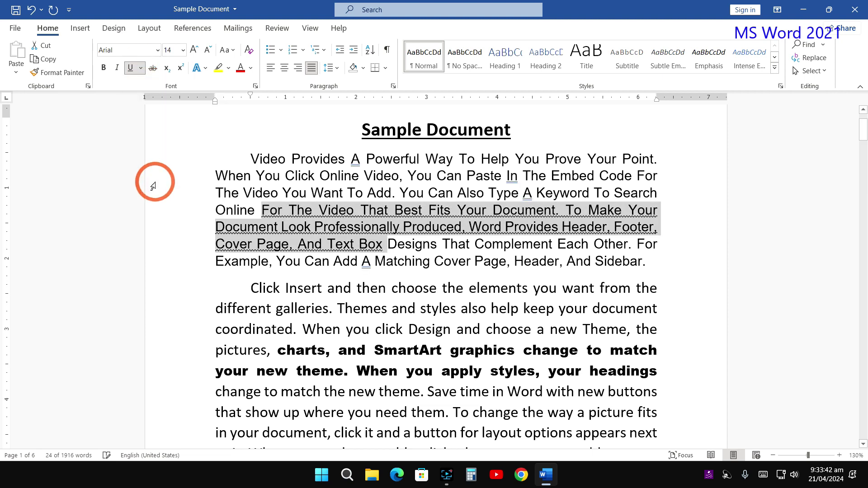
left_click(142, 69)
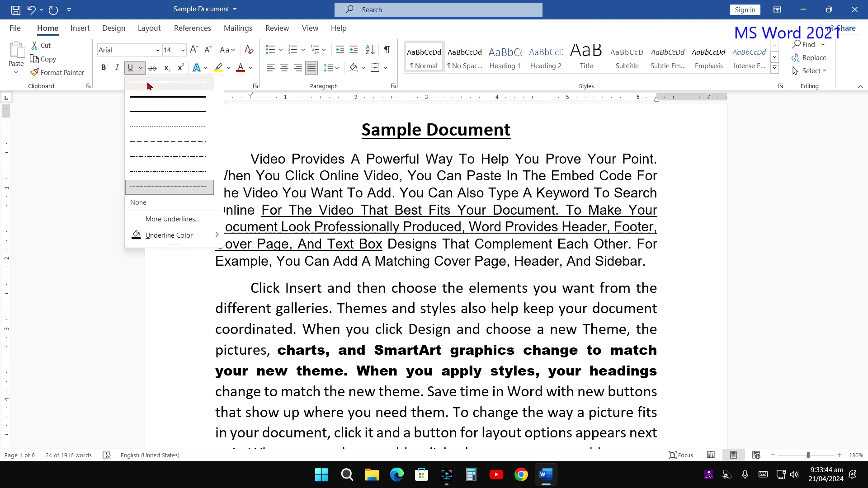
left_click(146, 87)
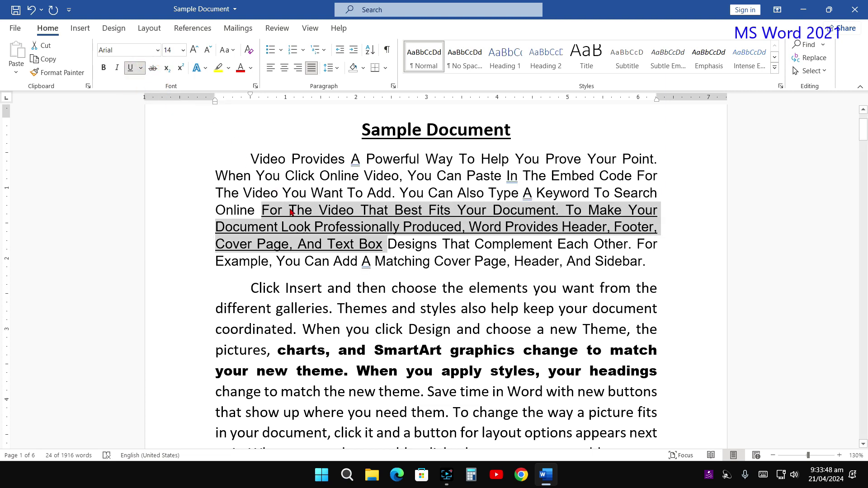
Apply Strikethrough to "where you need them … work on a table" in the second body paragraph.
scroll(290, 244, "down", 3)
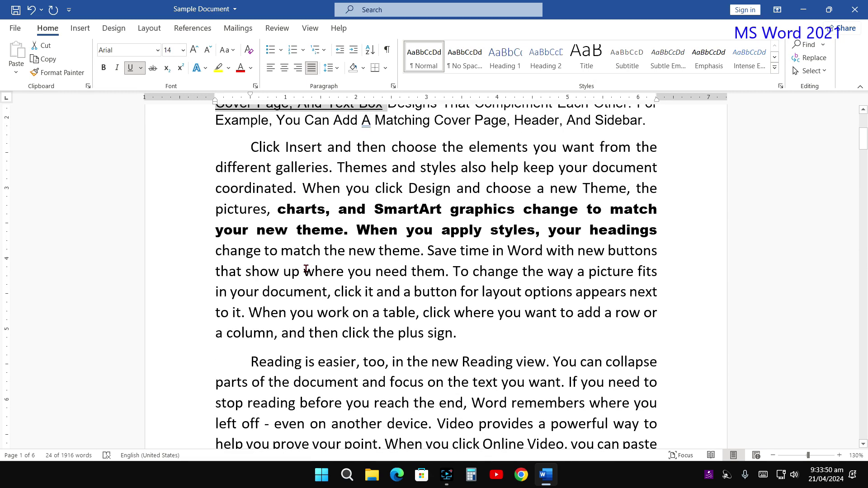
left_click_drag(303, 272, 414, 315)
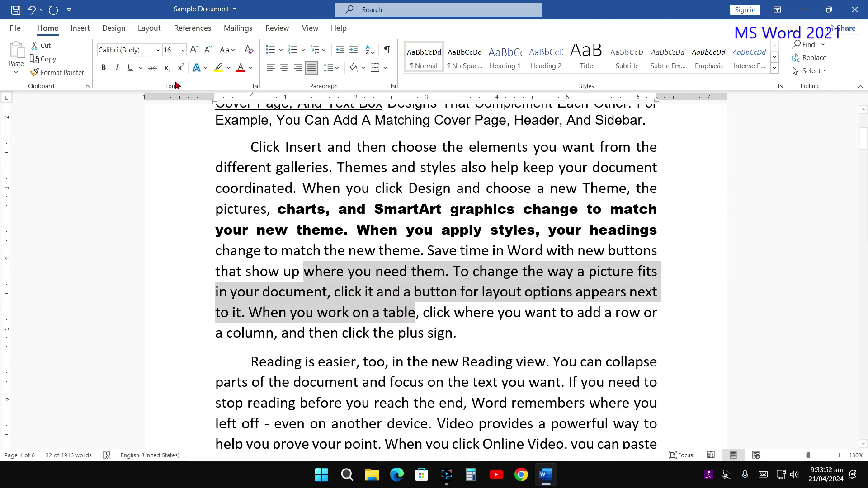
left_click(153, 70)
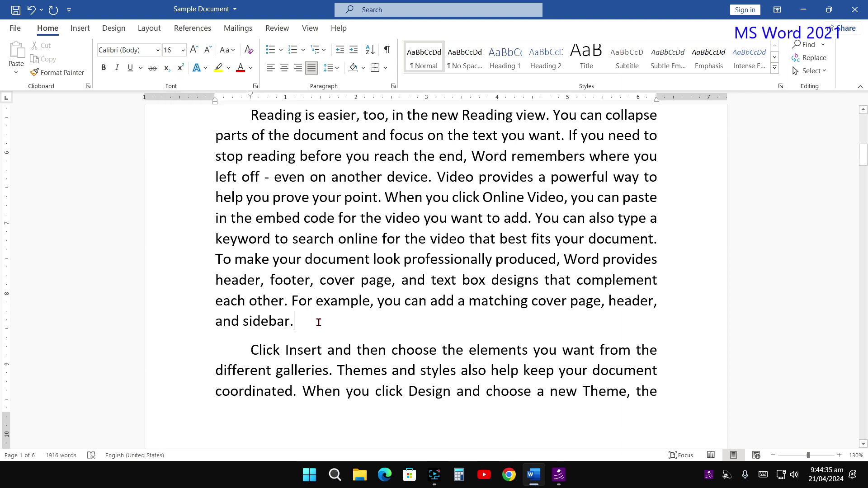
Add the text "H2O" three tab stops after "and sidebar." at the end of the third body paragraph.
key("Tab")
key("Tab")
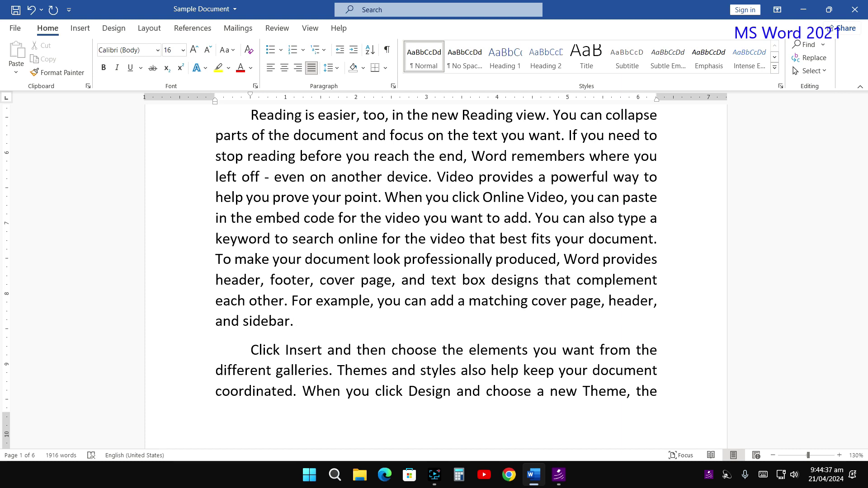
key("Tab")
type("H2O")
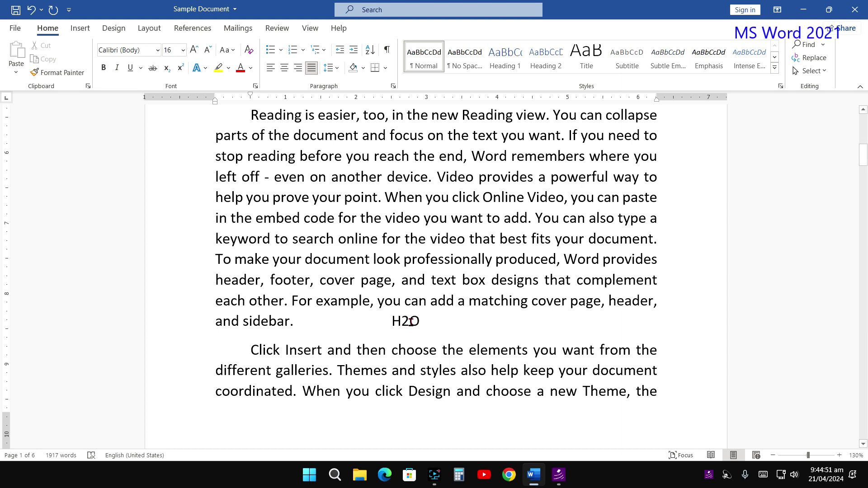
Format the 2 in "H2O" as a subscript and place the cursor after the formula.
left_click(408, 322)
left_click_drag(409, 322, 402, 323)
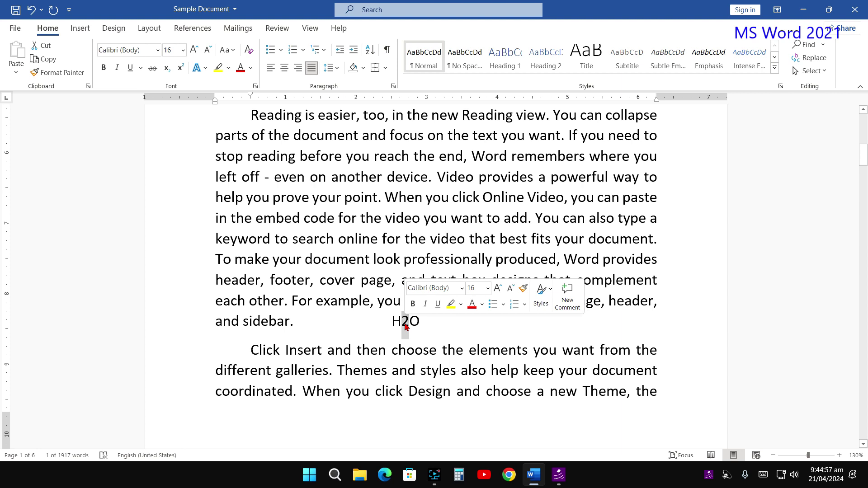
left_click(168, 72)
left_click(403, 326)
left_click(429, 326)
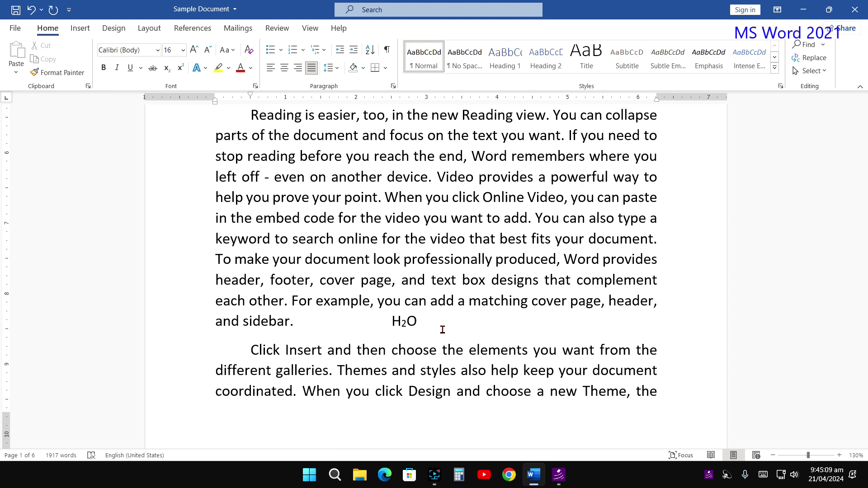
Add "322" one tab stop after the H2O formula and format its last 2 as a superscript.
key("Tab")
type("322")
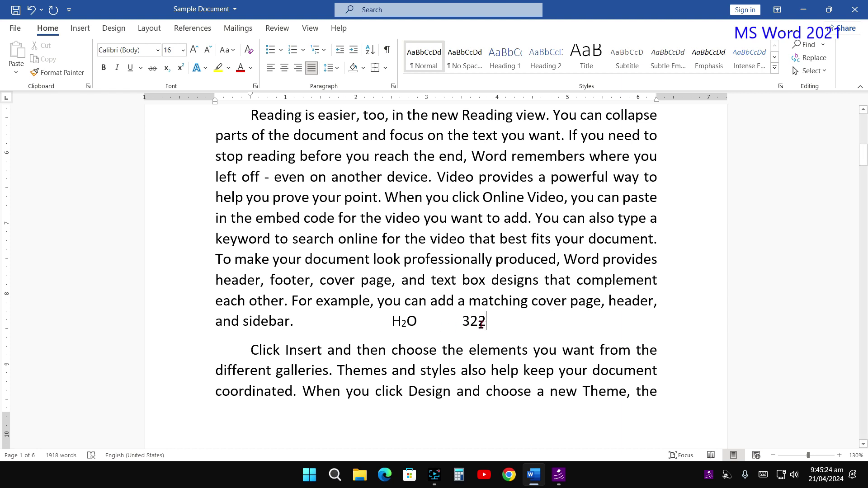
left_click_drag(481, 325, 486, 329)
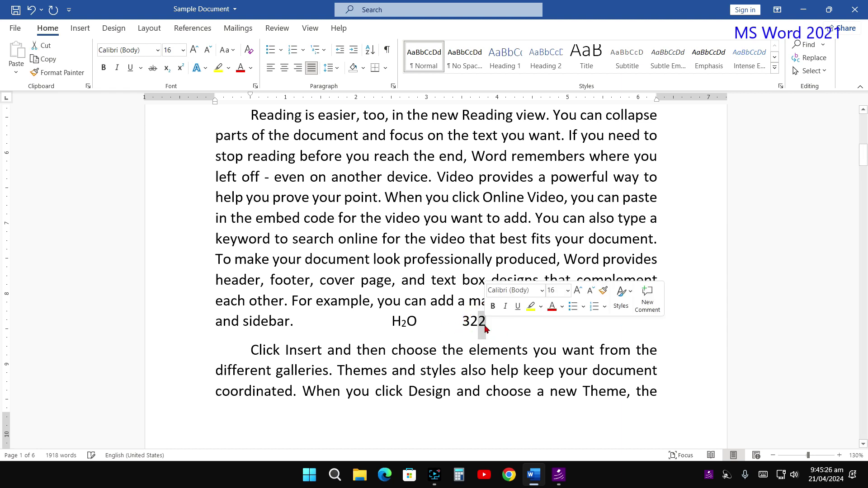
left_click(182, 69)
left_click(527, 323)
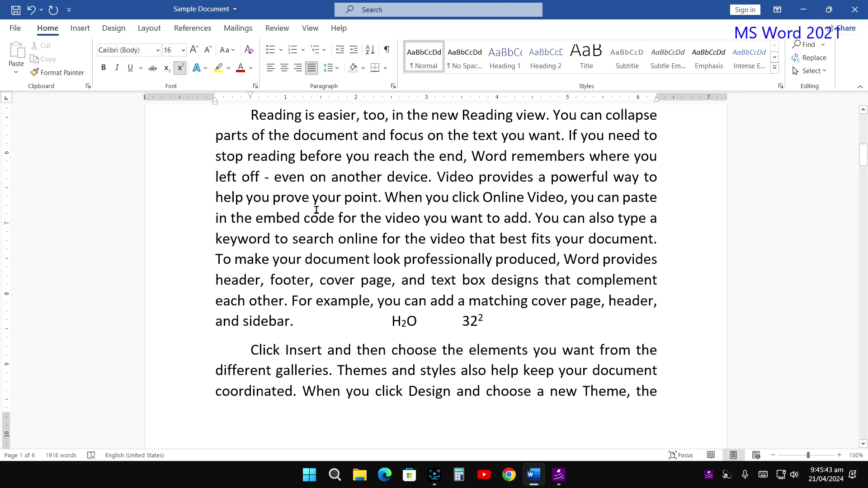
Turn superscript off after the squared number and enter "2", removing the test text "qw".
left_click(182, 71)
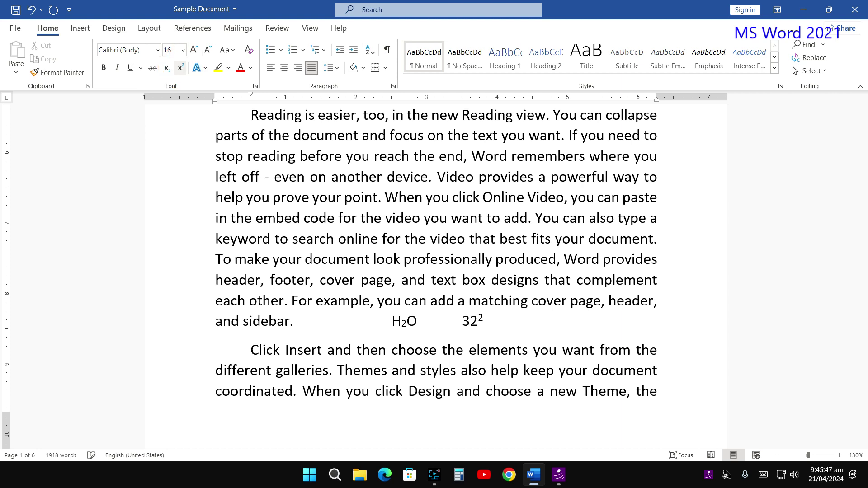
type("qw")
key("BackSpace")
key("BackSpace")
type("2")
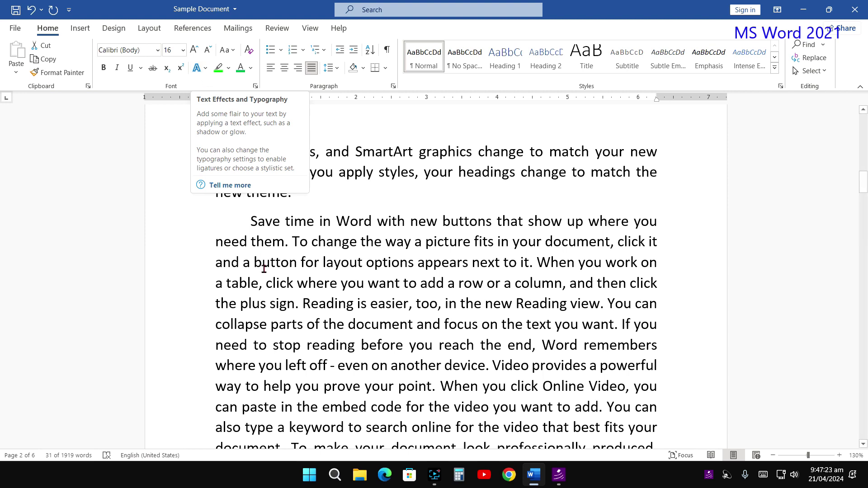
Preview a gold text effect on "Save time in Word … click where" on page 2, and return to the document's beginning.
left_click_drag(249, 216, 340, 284)
left_click(206, 69)
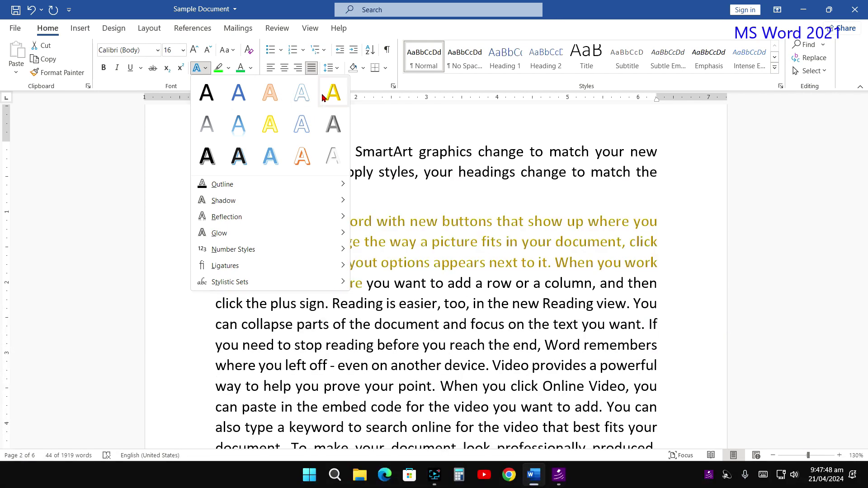
left_click(376, 216)
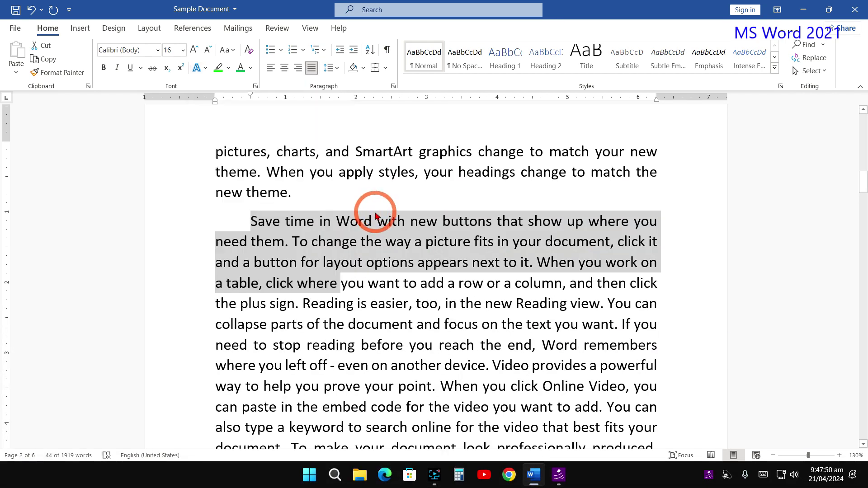
key("ctrl+z")
key("ctrl+z")
key("ctrl+z")
key("ctrl+z")
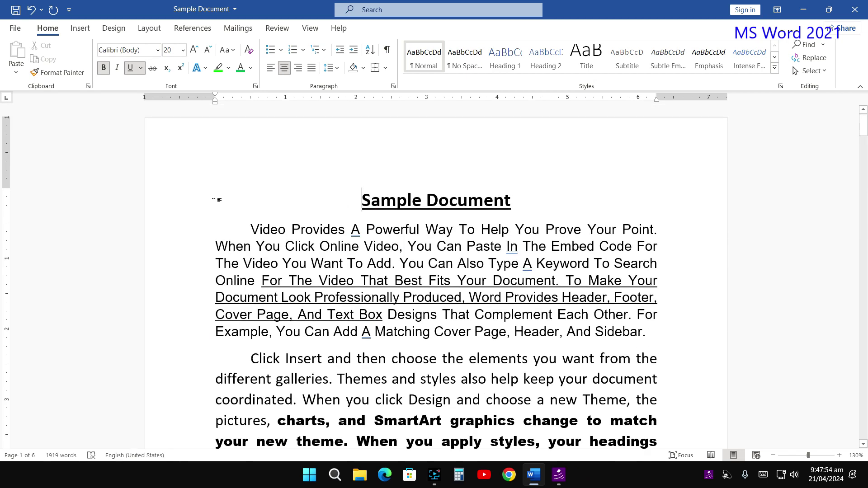
Apply the white-filled text effect with orange outline and hard shadow to the "Sample Document" title.
left_click(202, 201)
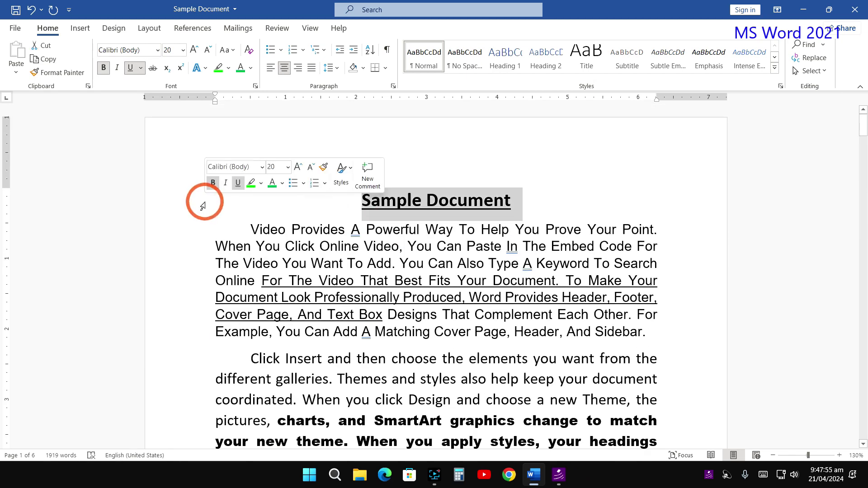
left_click(202, 68)
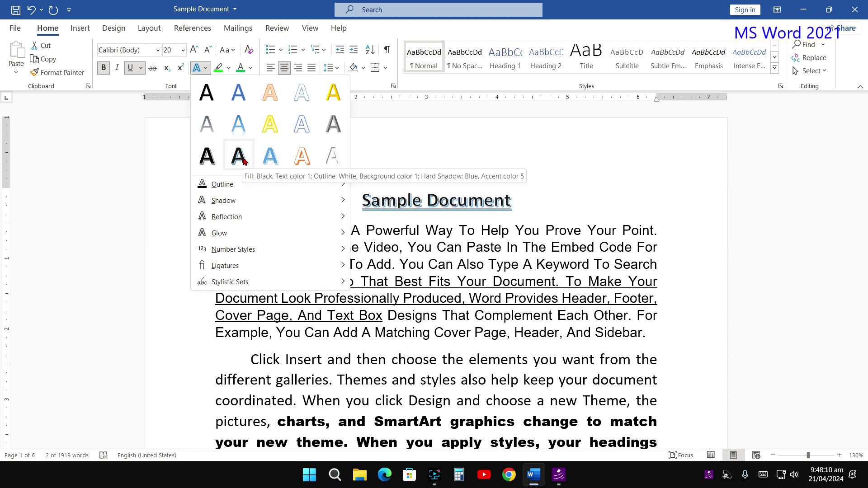
left_click(302, 156)
left_click(541, 202)
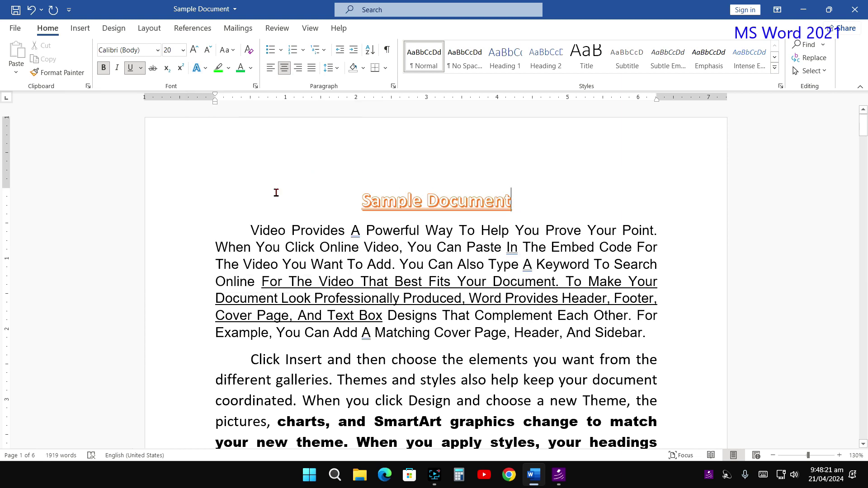
Look through the outline, shadow, reflection, glow and number style options among the text effects for the "Sample Document" title.
left_click(195, 203)
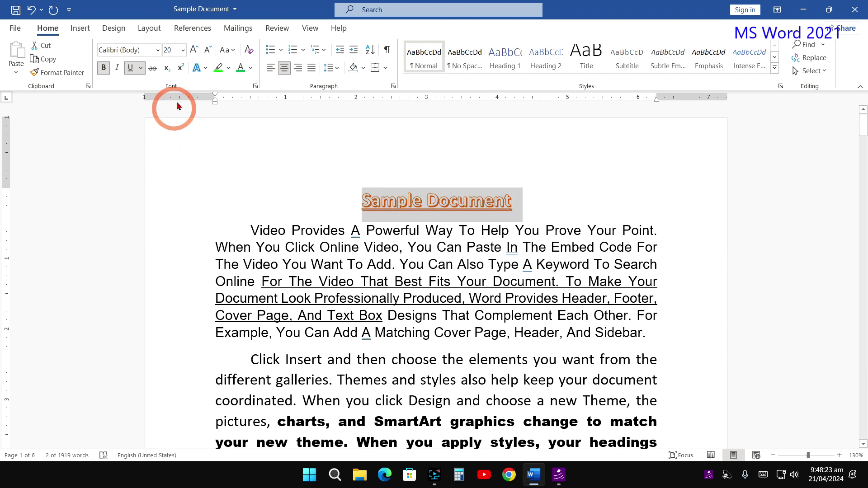
left_click(198, 67)
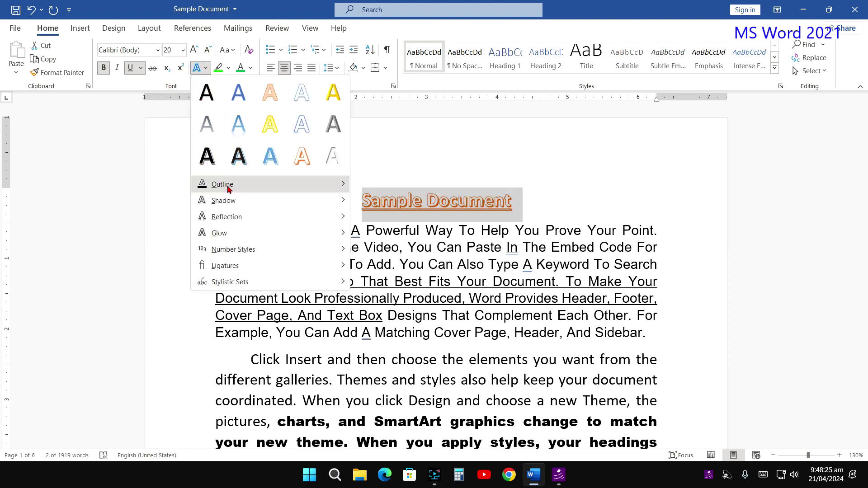
mouse_move(229, 189)
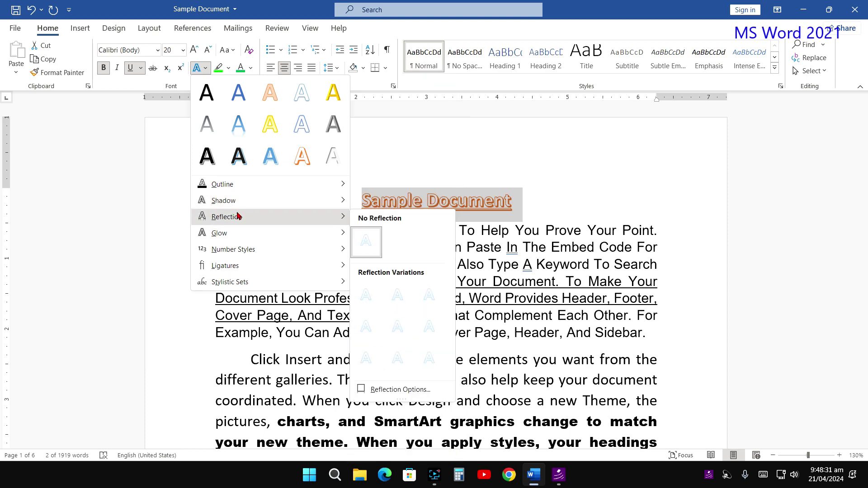
mouse_move(238, 232)
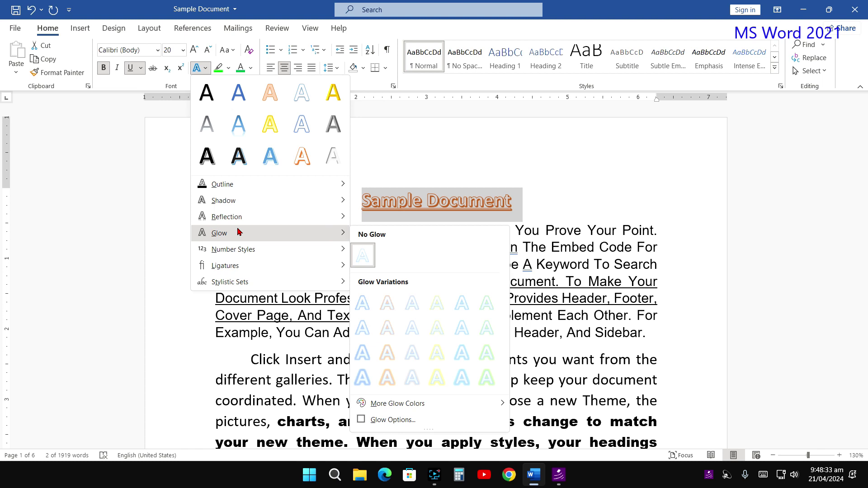
mouse_move(251, 251)
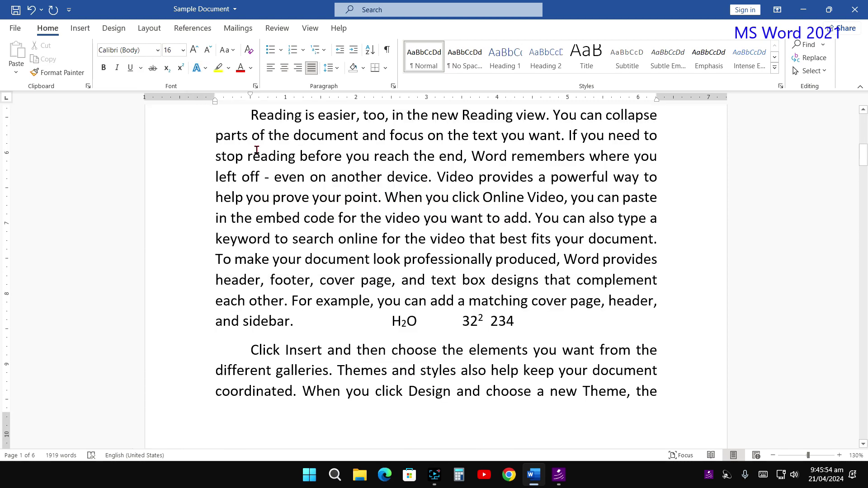
Highlight the text from "Reading is easier" to "even on another device." in yellow.
scroll(272, 145, "up", 2)
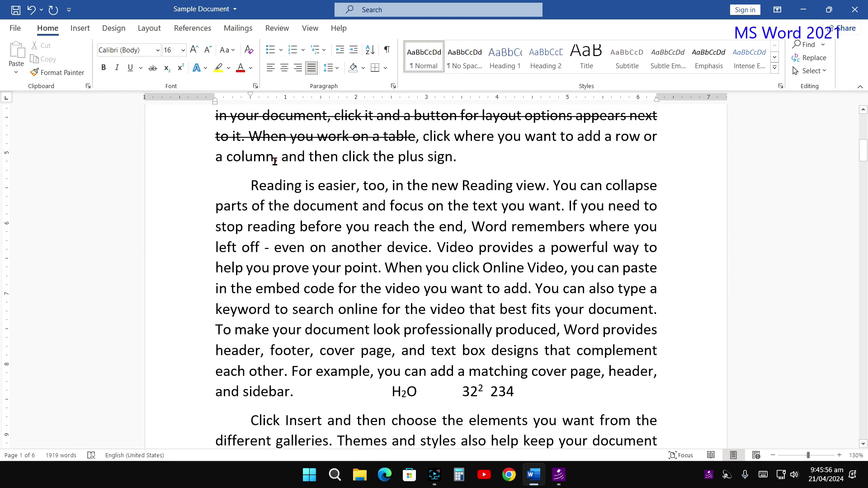
left_click_drag(252, 186, 435, 254)
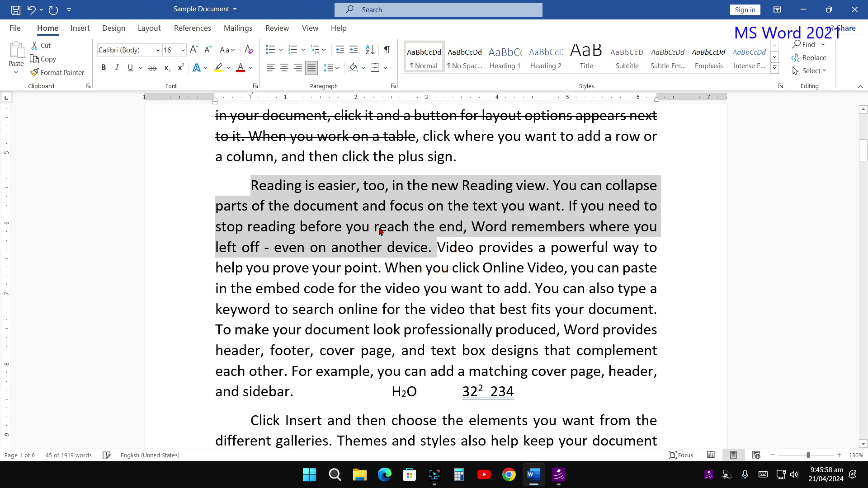
left_click(218, 69)
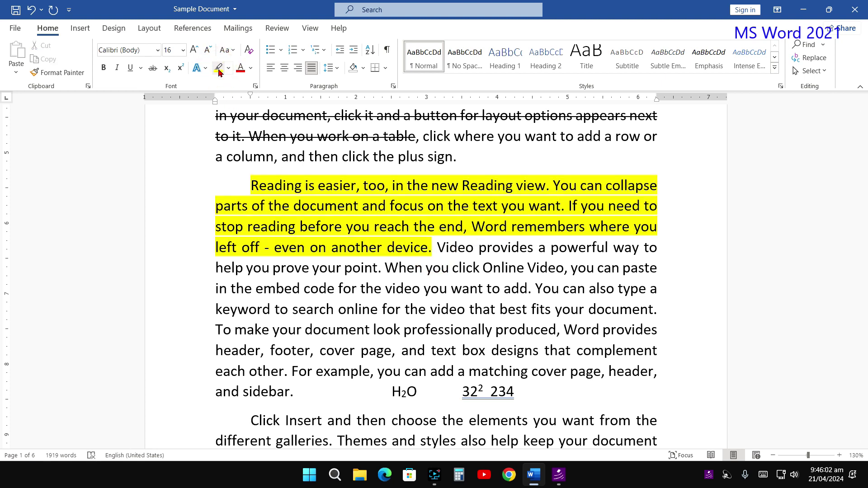
Highlight the text from "your point. When you click Online Video" to "document look professionally" in bright green and stop highlighting.
left_click(228, 68)
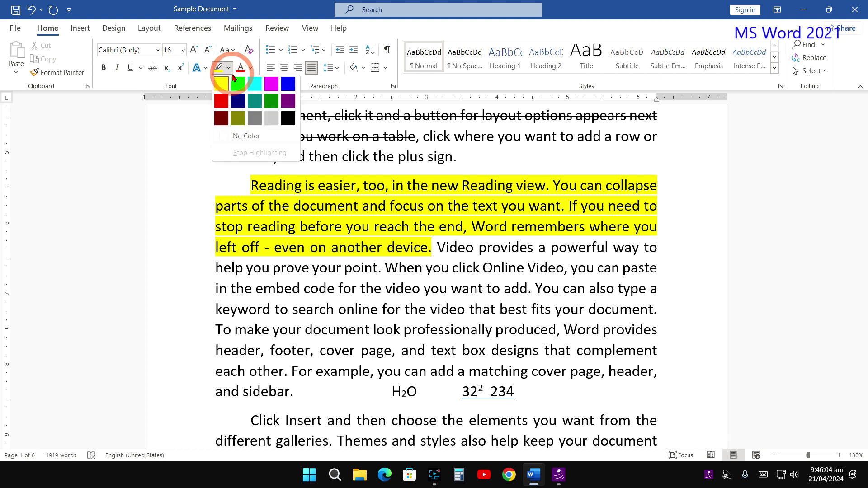
left_click(237, 84)
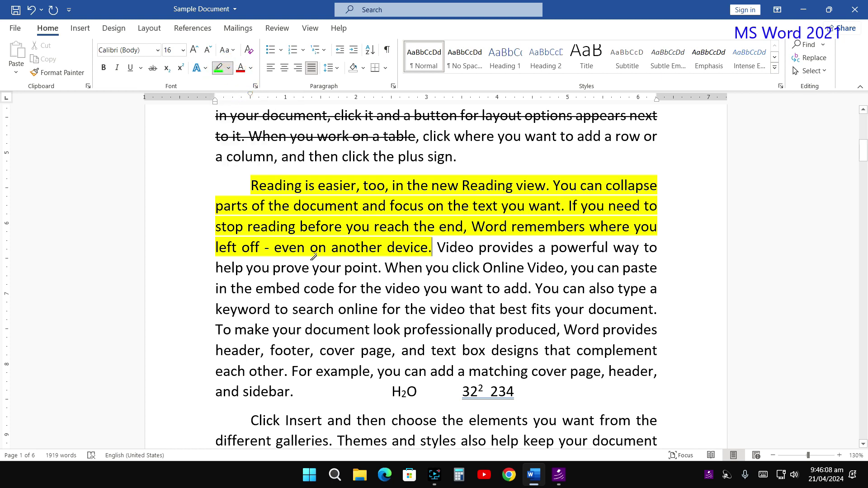
left_click(314, 221)
mouse_move(312, 269)
left_mouse_down()
mouse_move(371, 289)
mouse_move(406, 329)
left_mouse_up()
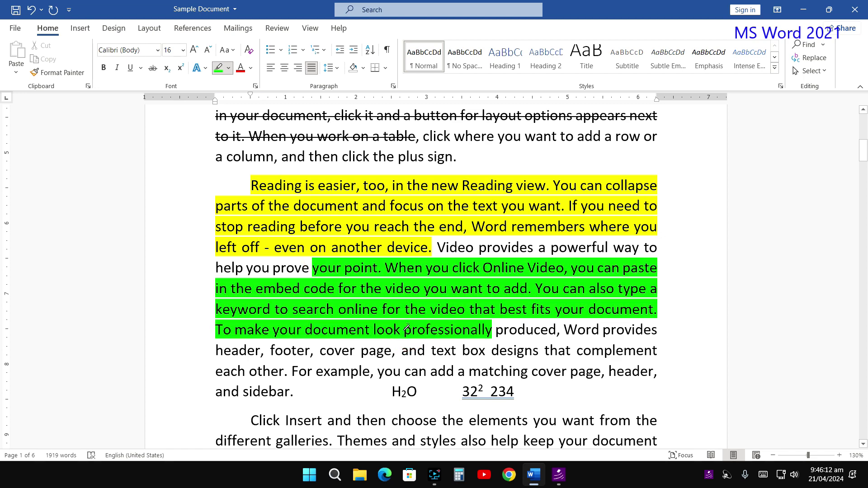
key("Escape")
Set the font color to red from "Click Insert and then choose" to "choose a new Theme" in the paragraph below the H2O line.
scroll(273, 234, "down", 3)
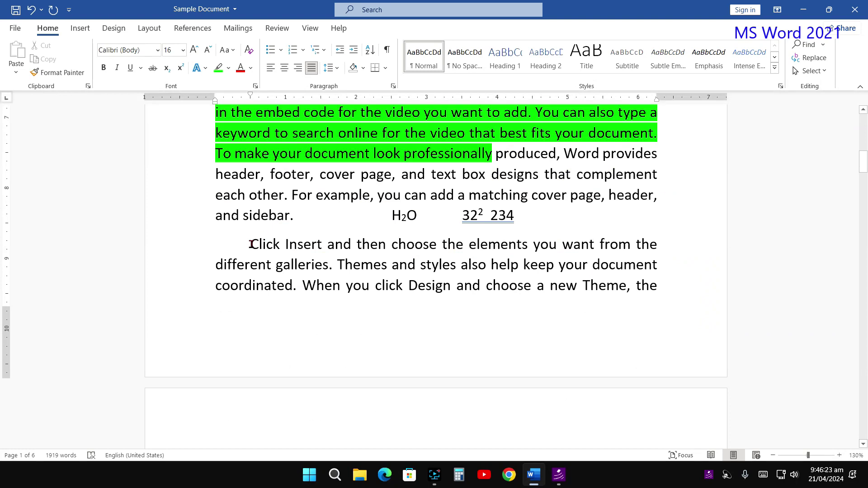
left_click_drag(251, 244, 626, 286)
left_click(251, 69)
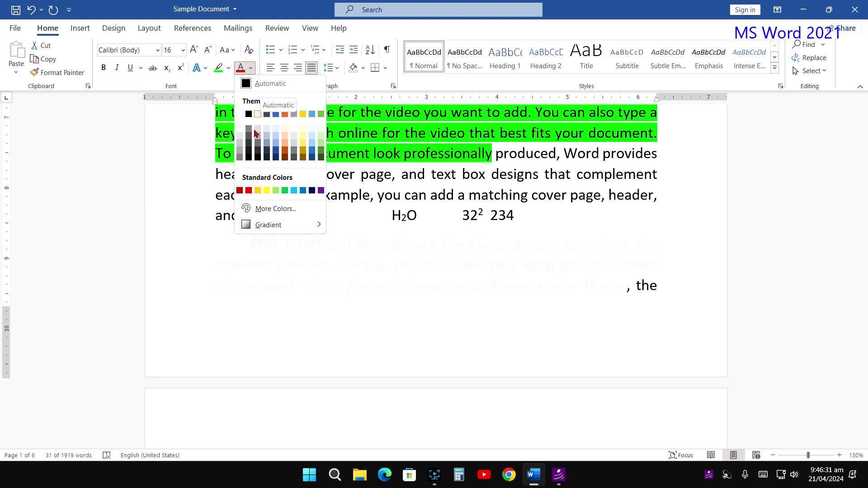
left_click(248, 190)
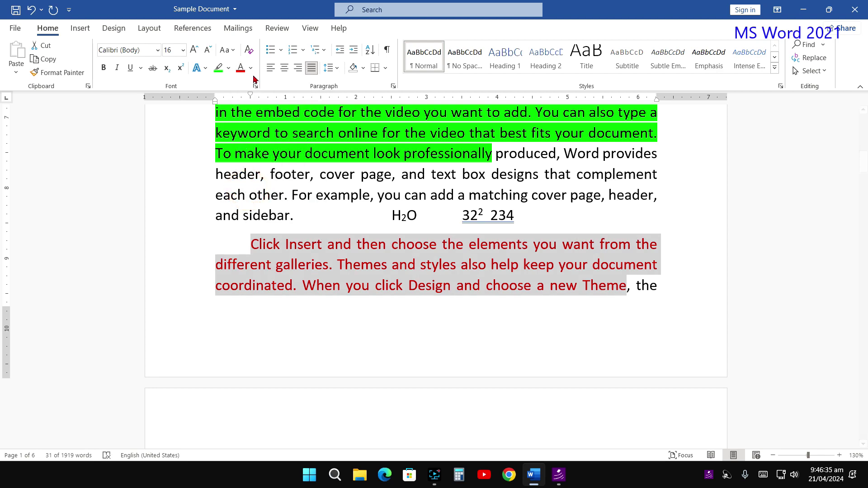